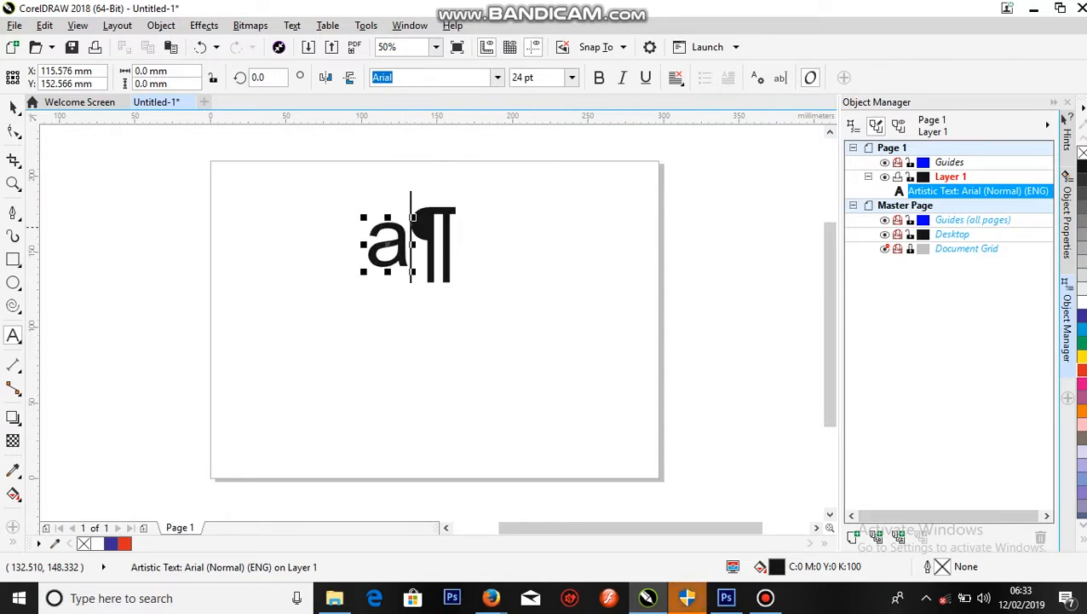
Create a horizontally mirrored duplicate of the letter "a" directly against its right side
left_click(13, 109)
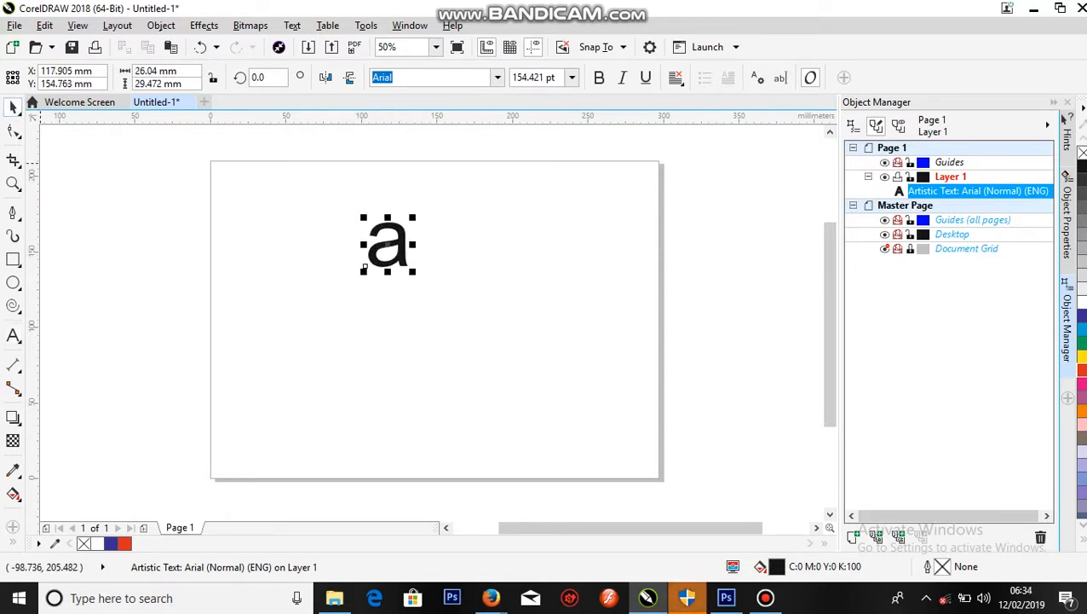
key("ctrl+v")
left_click_drag(365, 244, 410, 253)
Duplicate both letters as a vertically mirrored pair directly beneath the originals
left_click_drag(364, 206, 498, 269)
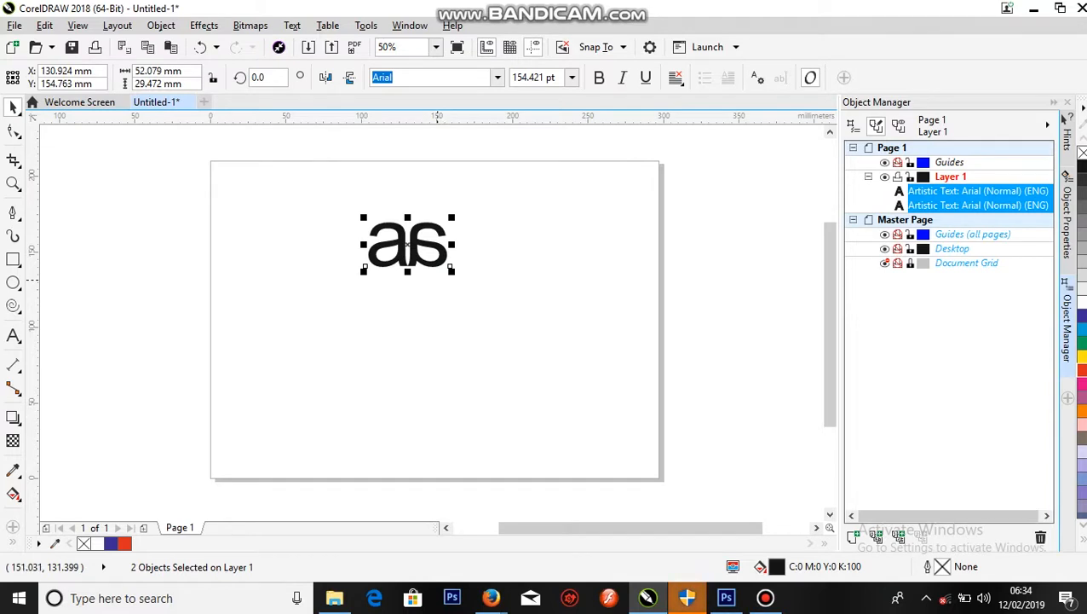
key("ctrl+v")
left_click_drag(408, 217, 412, 291)
Duplicate the four-letter block in place and rotate one set to about 268° around its centre
left_click_drag(327, 198, 498, 359)
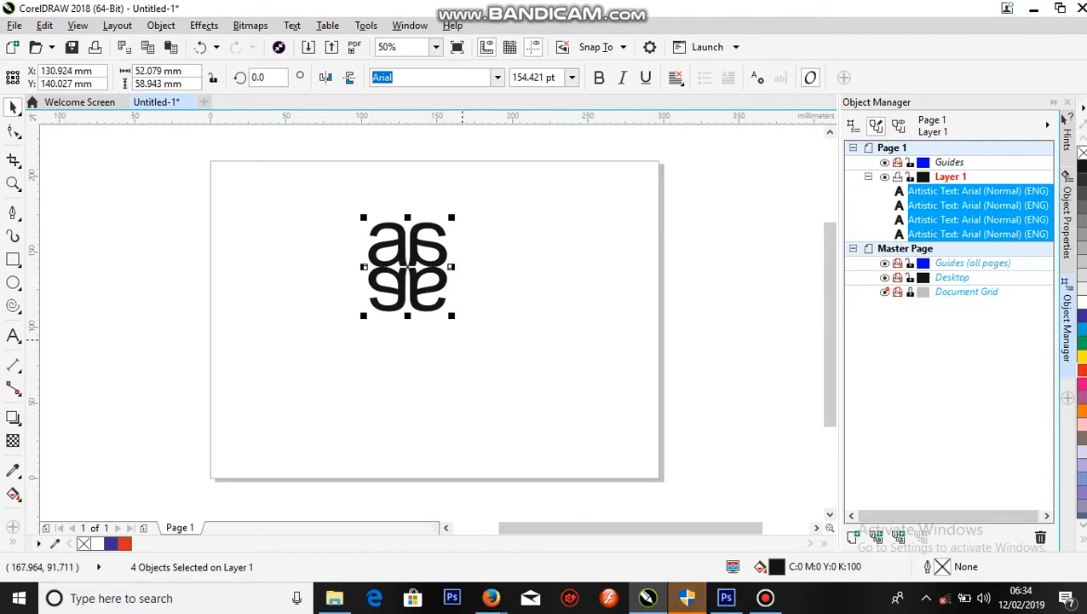
key("ctrl+v")
left_click(408, 267)
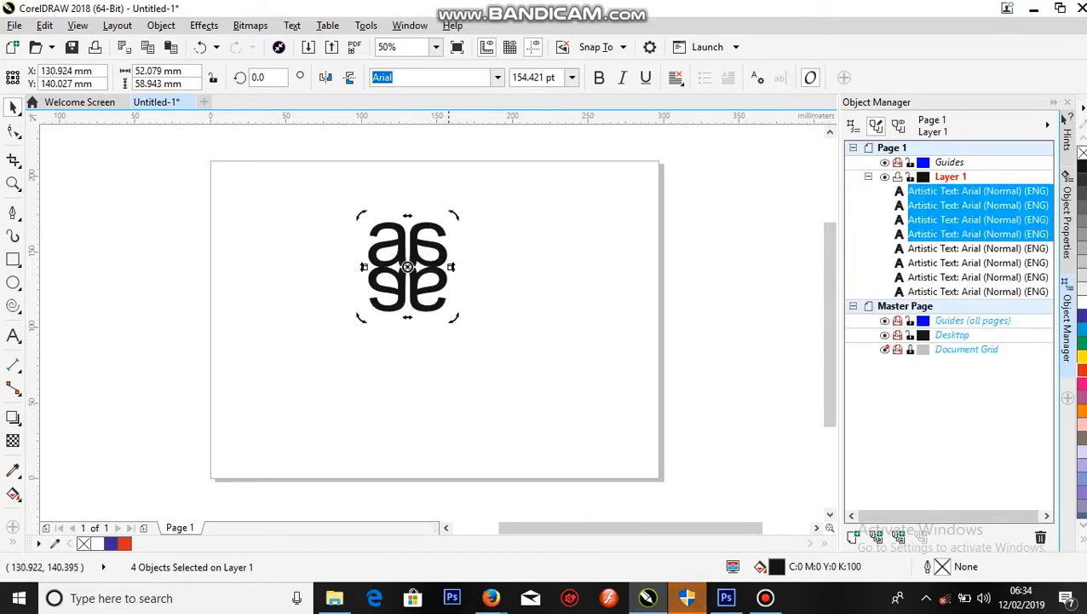
left_click_drag(456, 214, 488, 343)
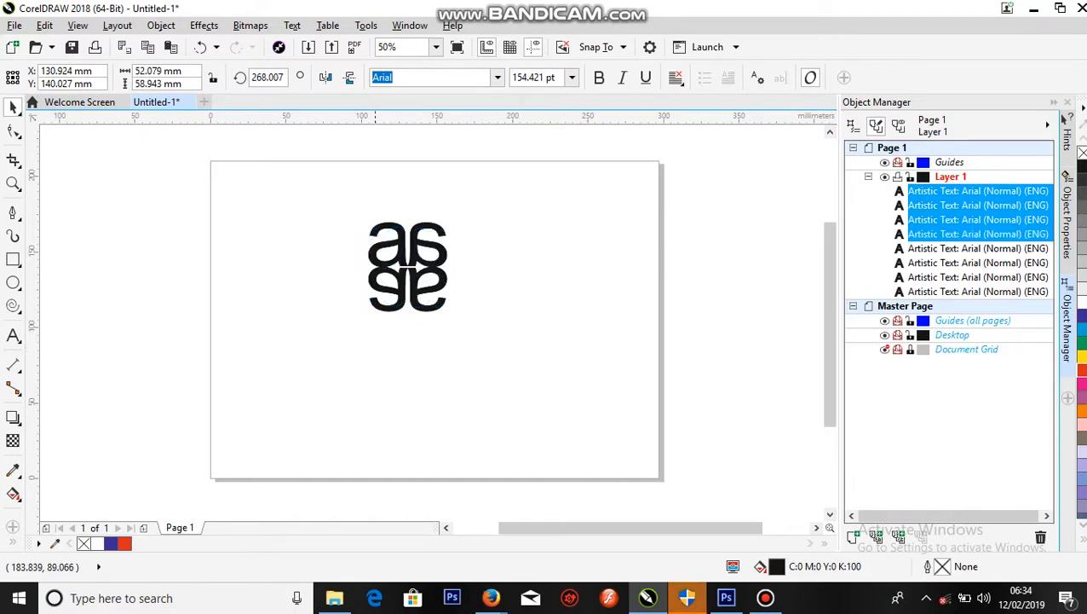
Duplicate all eight letters in place and rotate one set to about 315.8° around the centre
left_click_drag(339, 201, 359, 220)
left_click_drag(484, 347, 483, 347)
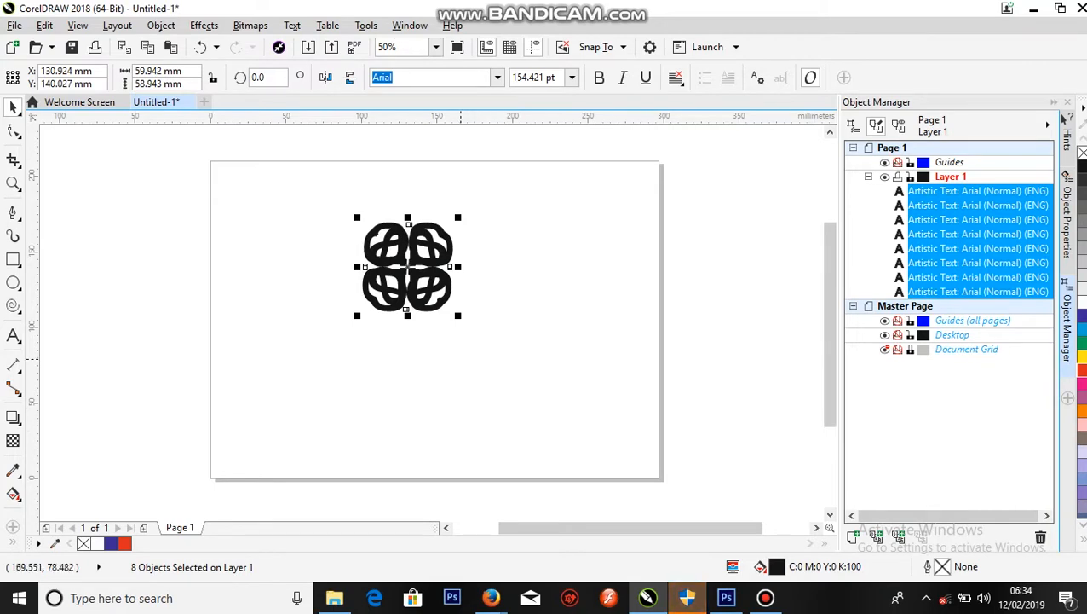
key("ctrl+v")
left_click(405, 263)
left_click_drag(460, 210, 492, 265)
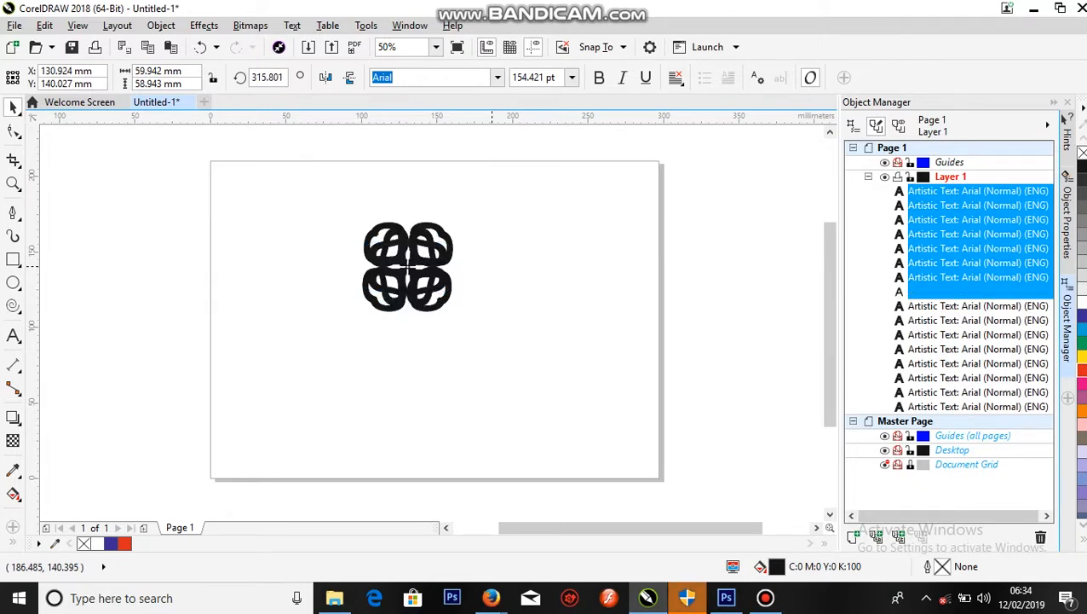
Convert all sixteen overlapping letters to curves and combine them into a single ornament
left_click_drag(323, 194, 509, 359)
right_click(407, 256)
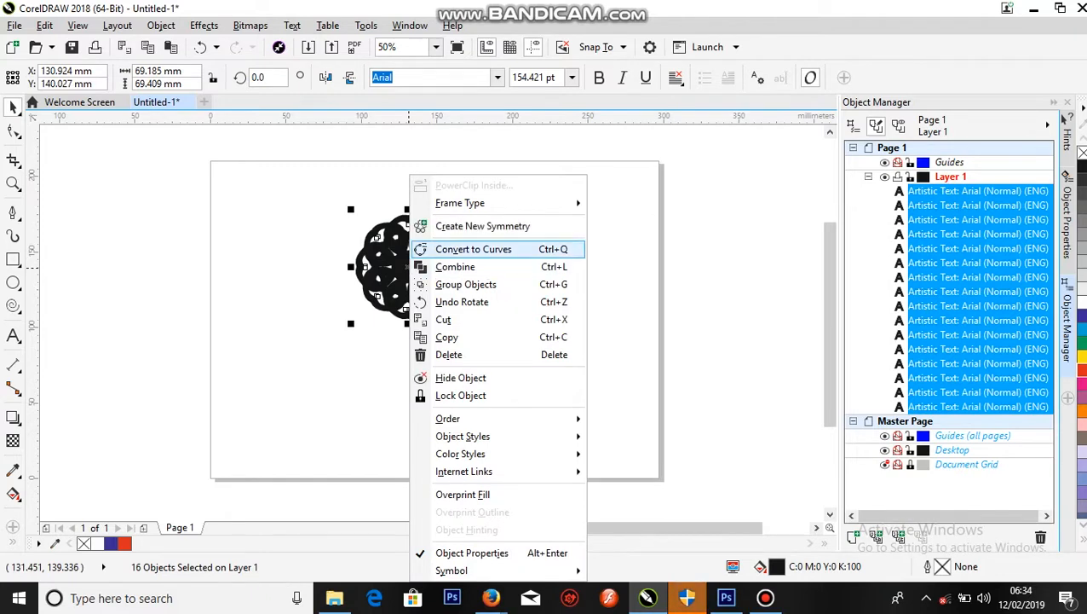
left_click(452, 248)
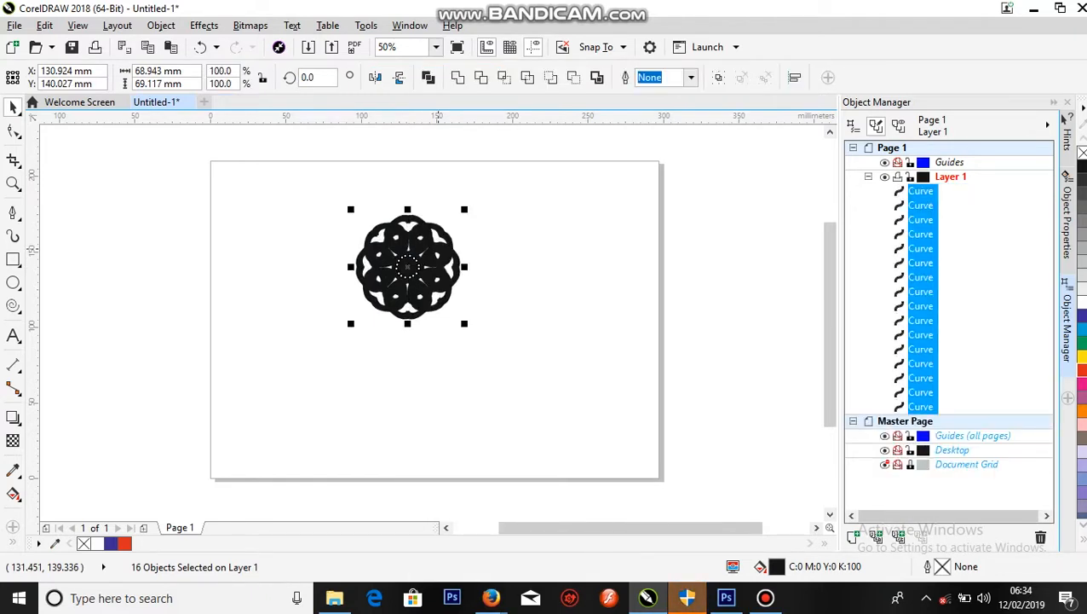
key("ctrl+l")
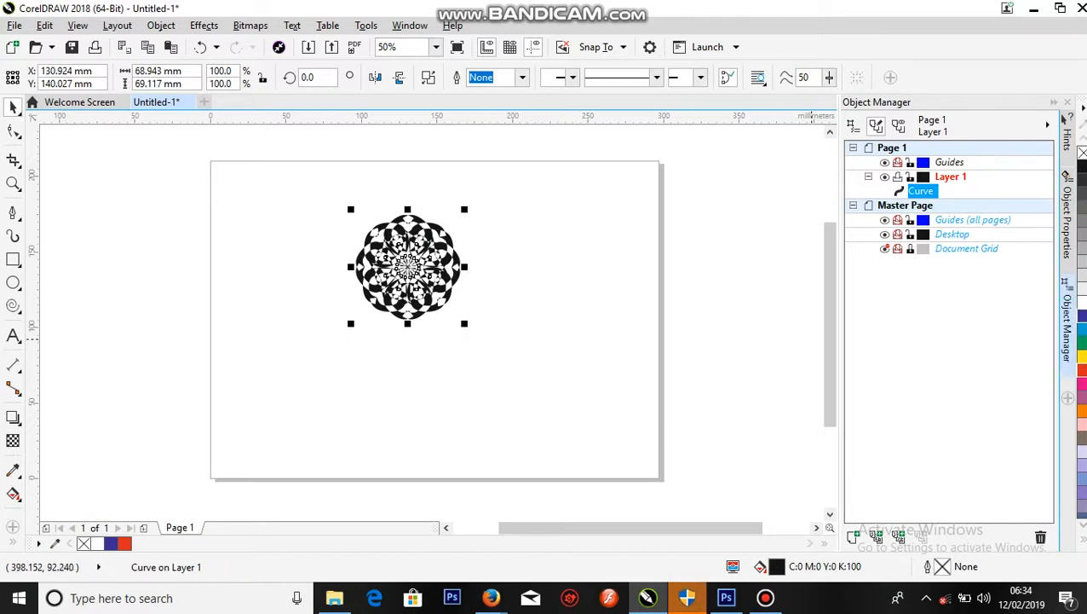
Fill the combined ornament with blue (C100 M100 Y0 K0) and move it to the page's top-left corner
left_click(1079, 317)
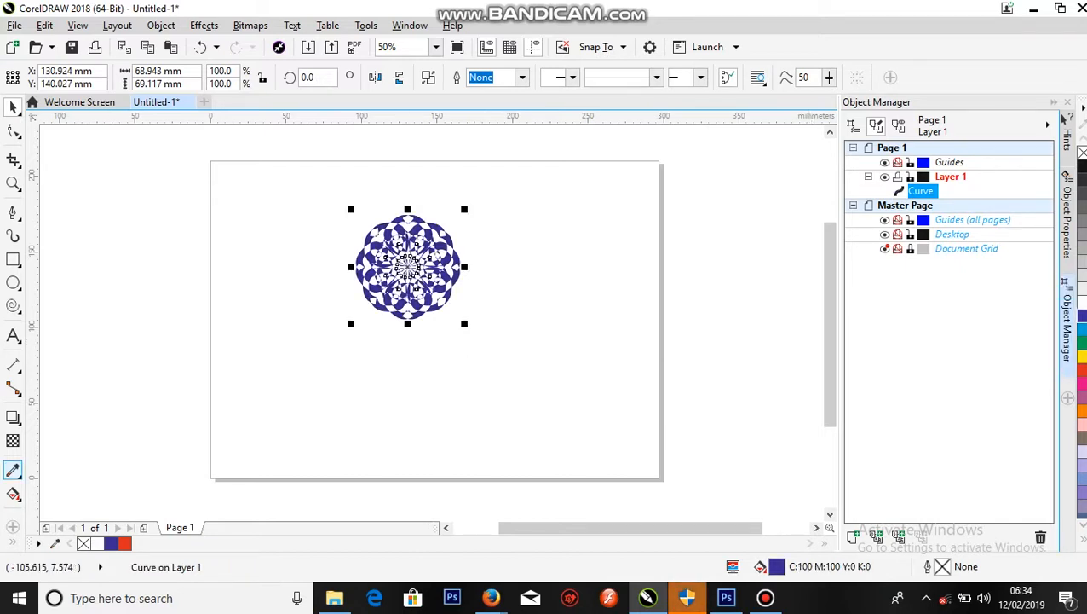
left_click_drag(320, 364, 518, 421)
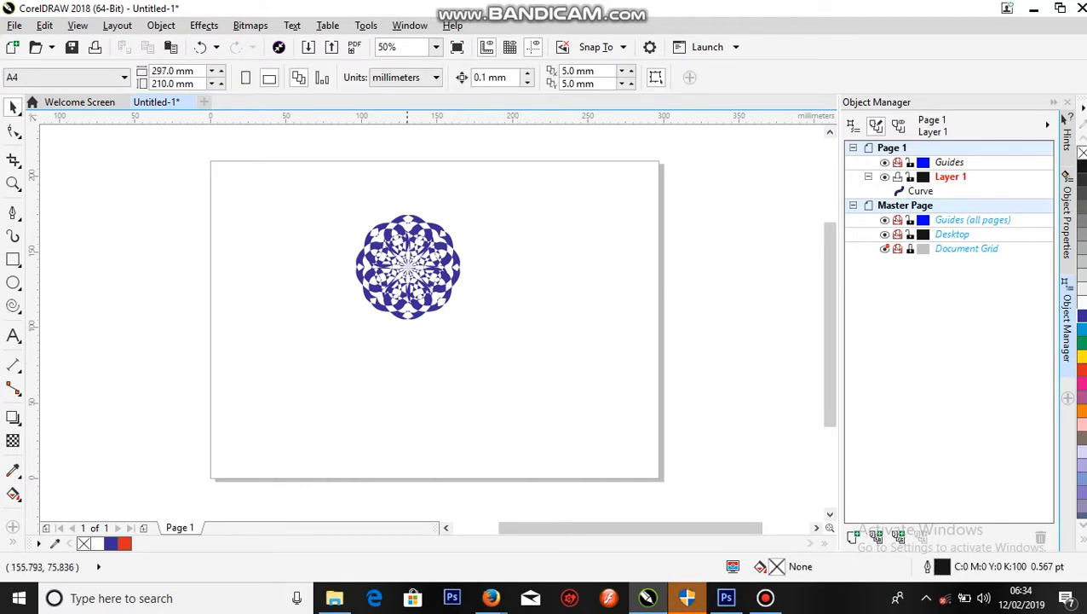
left_click(407, 266)
left_click_drag(405, 266, 261, 213)
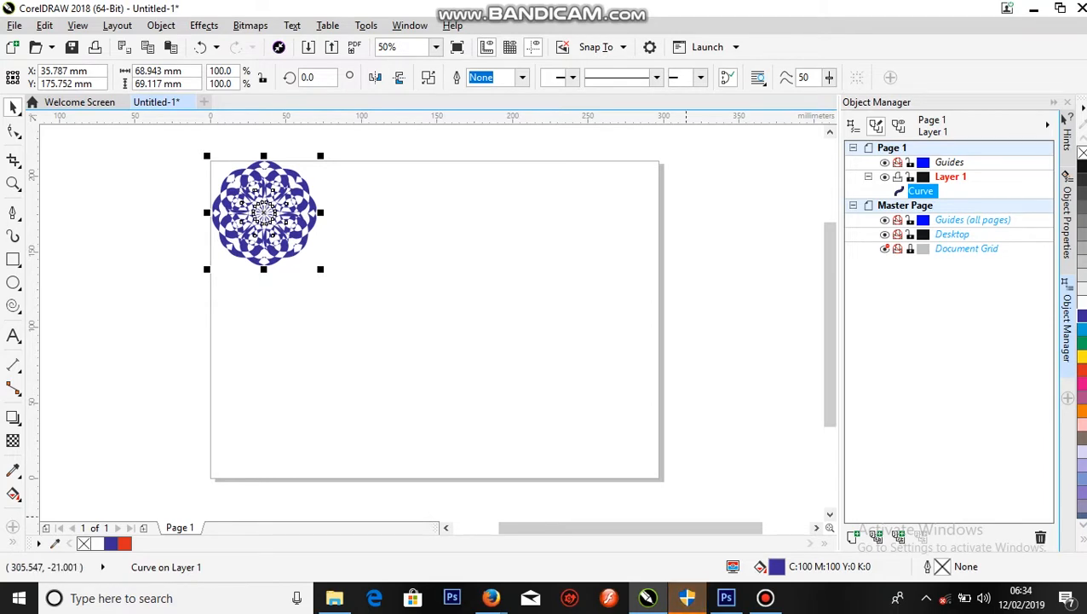
Change the ornament's fill to a fountain fill with an elliptical blend transition
double_click(777, 567)
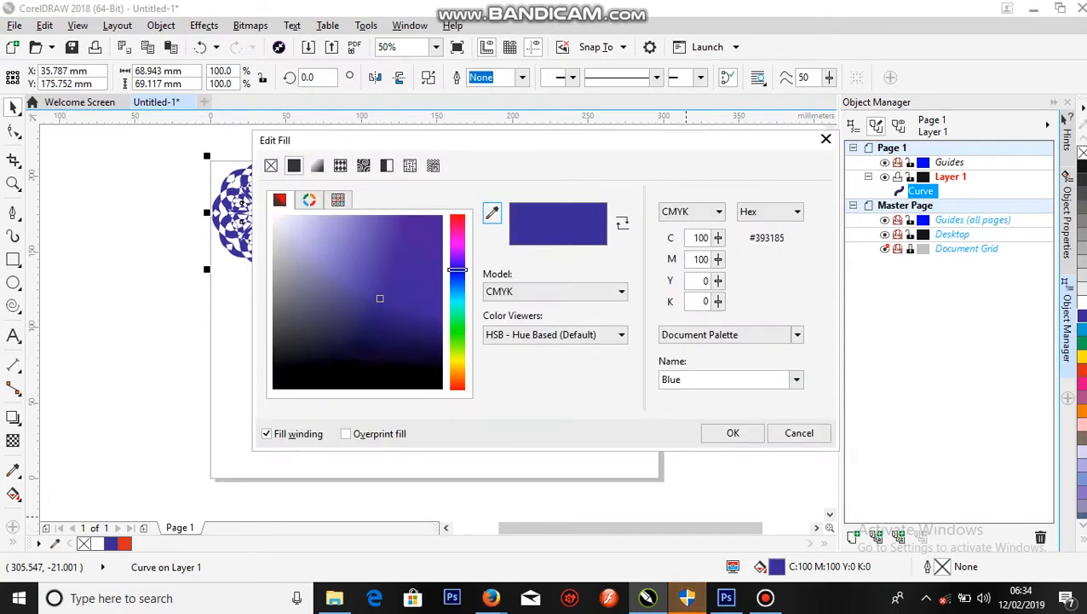
left_click(317, 166)
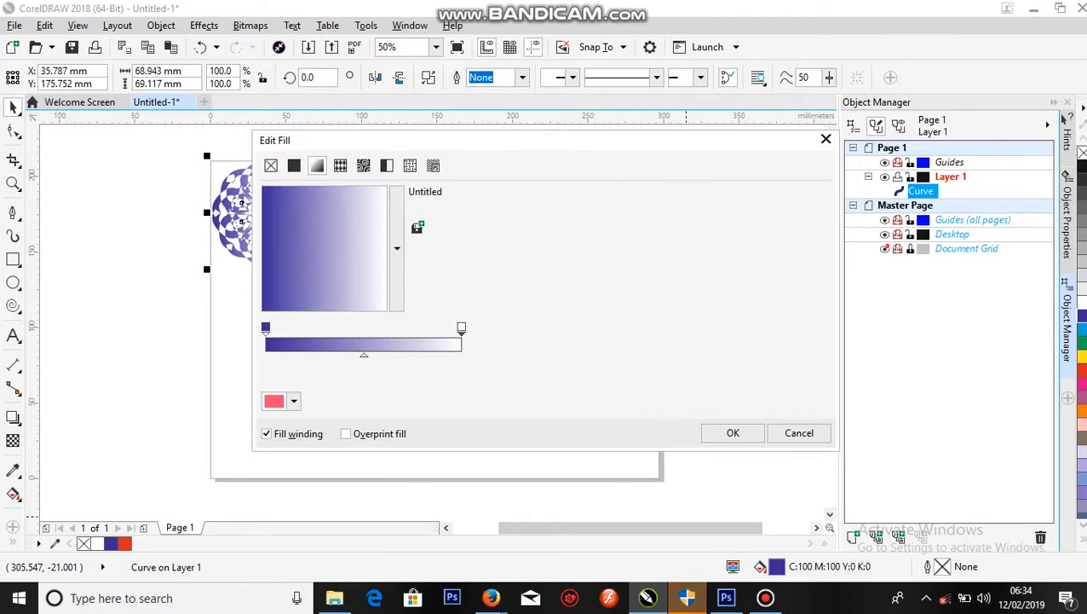
left_click(508, 227)
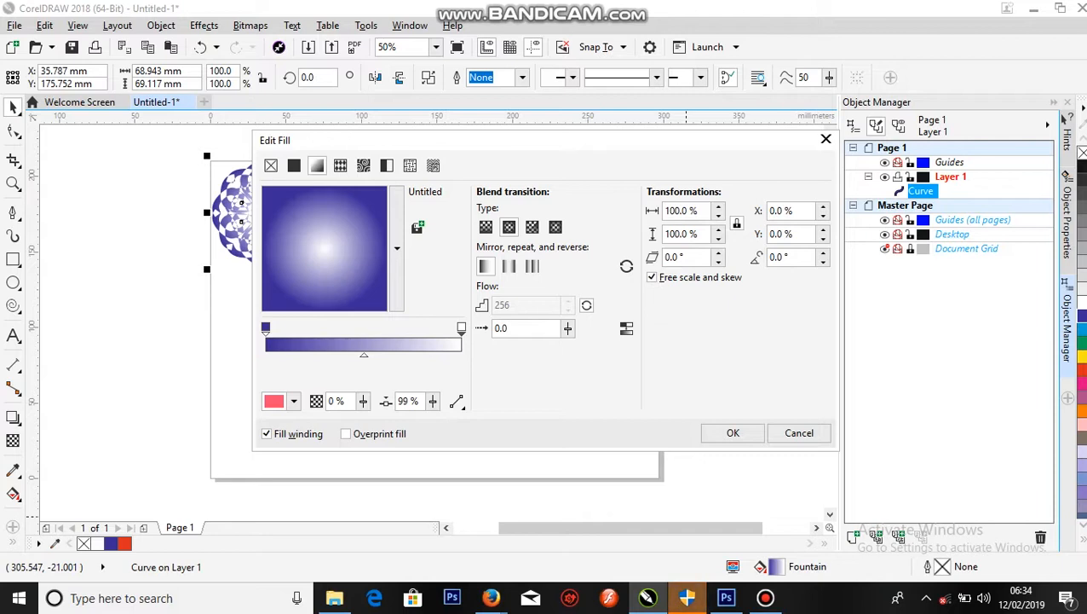
left_click(294, 401)
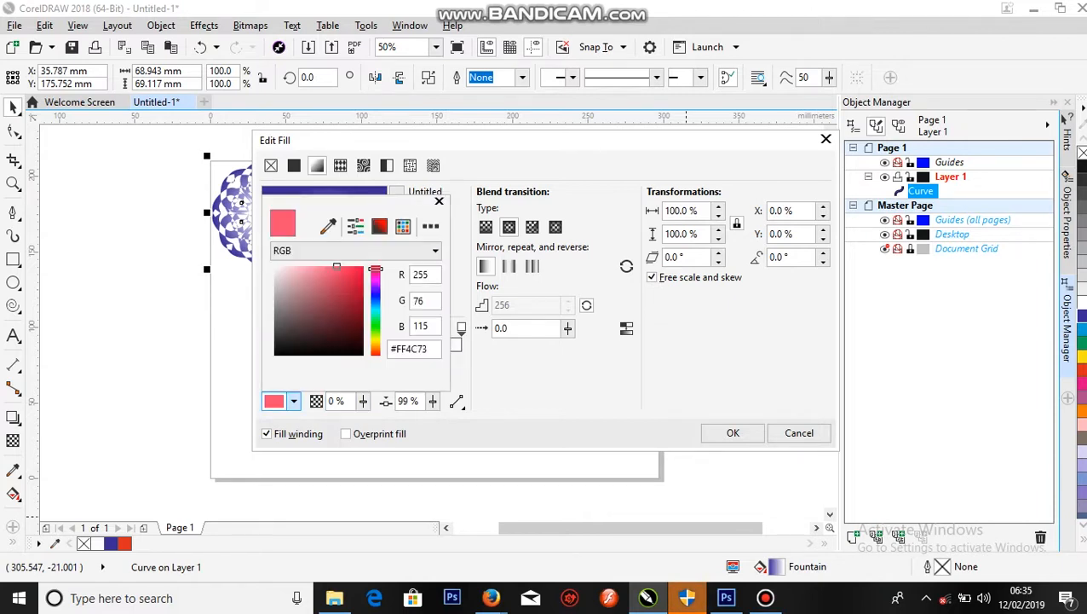
left_click(733, 433)
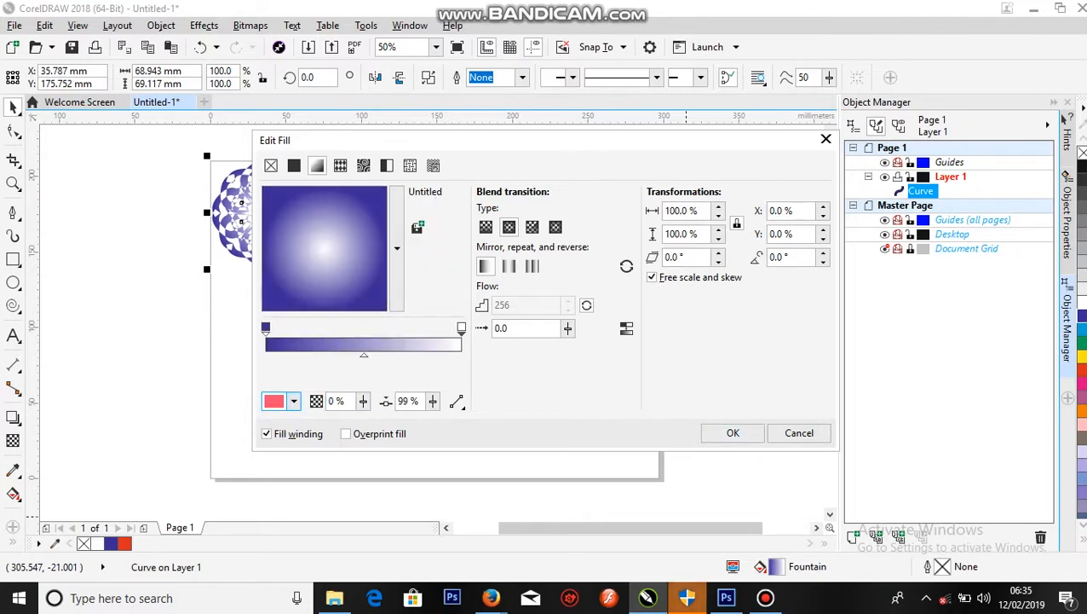
left_click(294, 401)
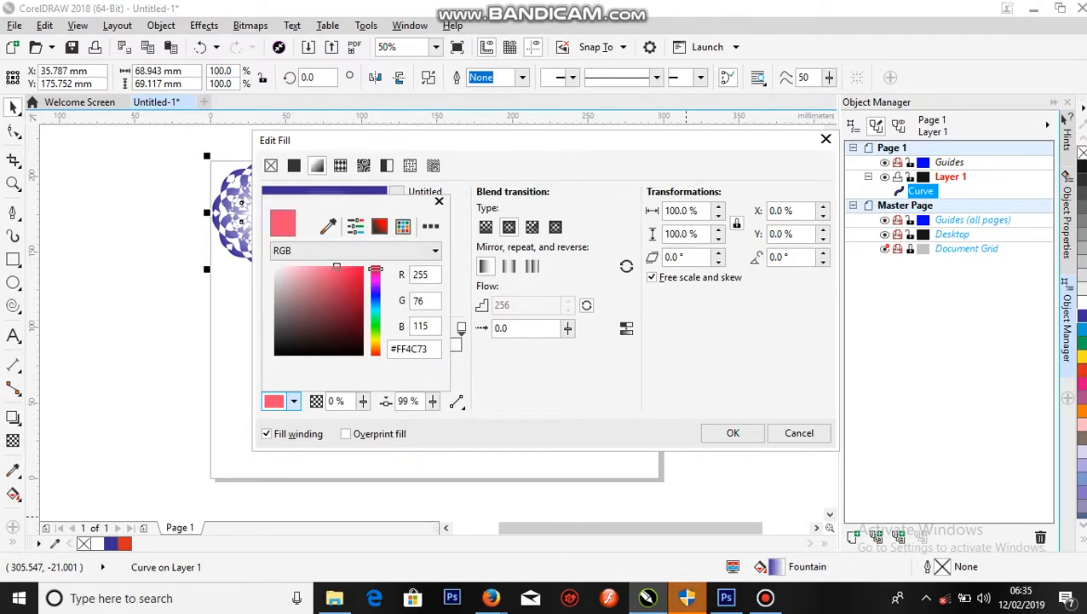
left_click(294, 401)
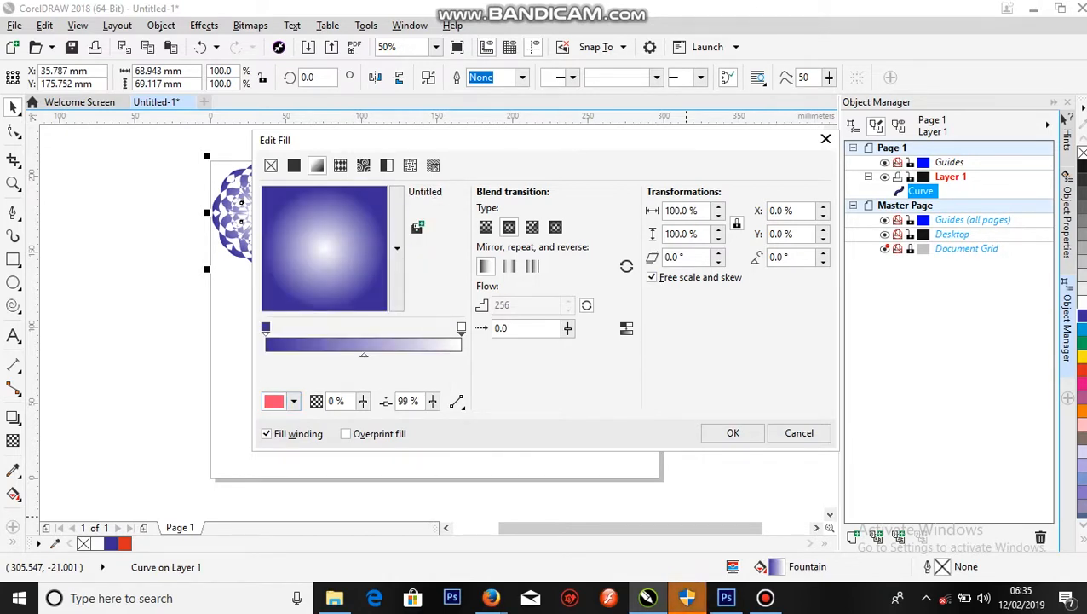
Remove the pink colour stop, set the fountain fill's white end stop to cyan #00D0F5, and apply the fill
double_click(461, 333)
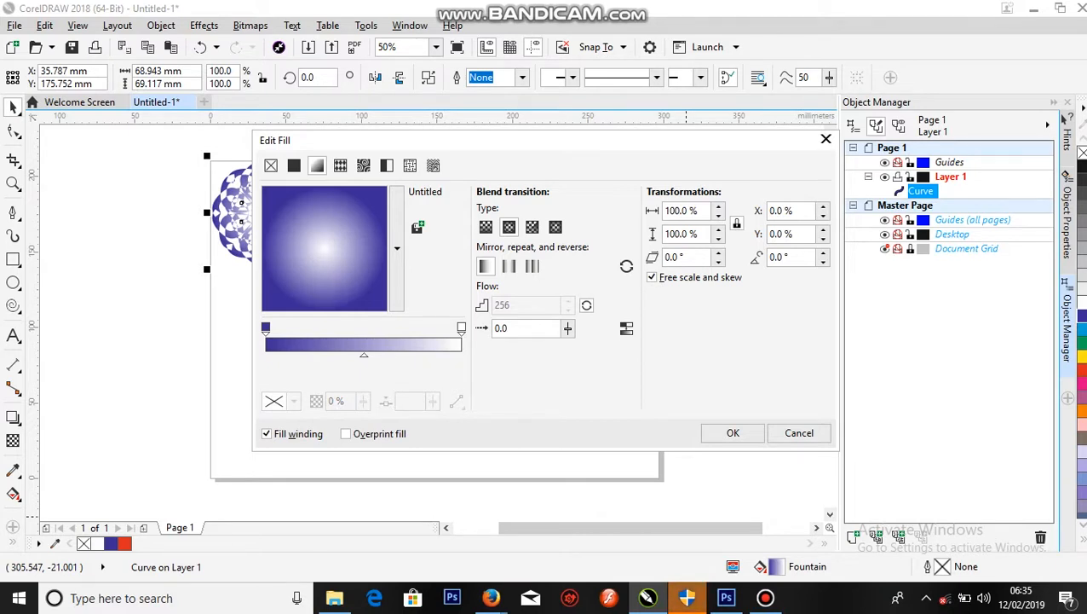
left_click(461, 328)
left_click(294, 401)
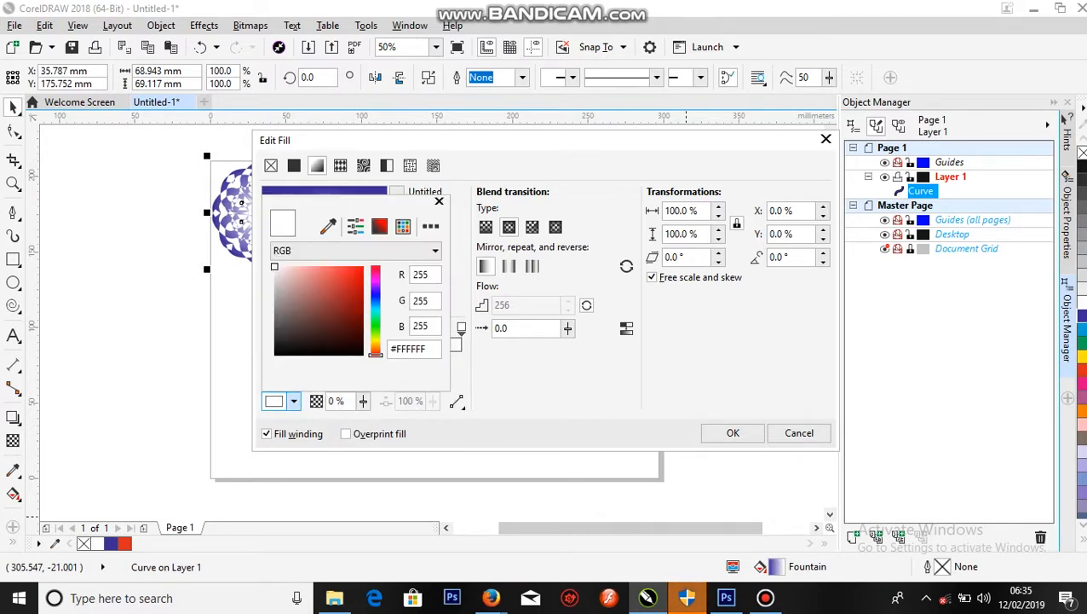
left_click(376, 308)
left_click(363, 270)
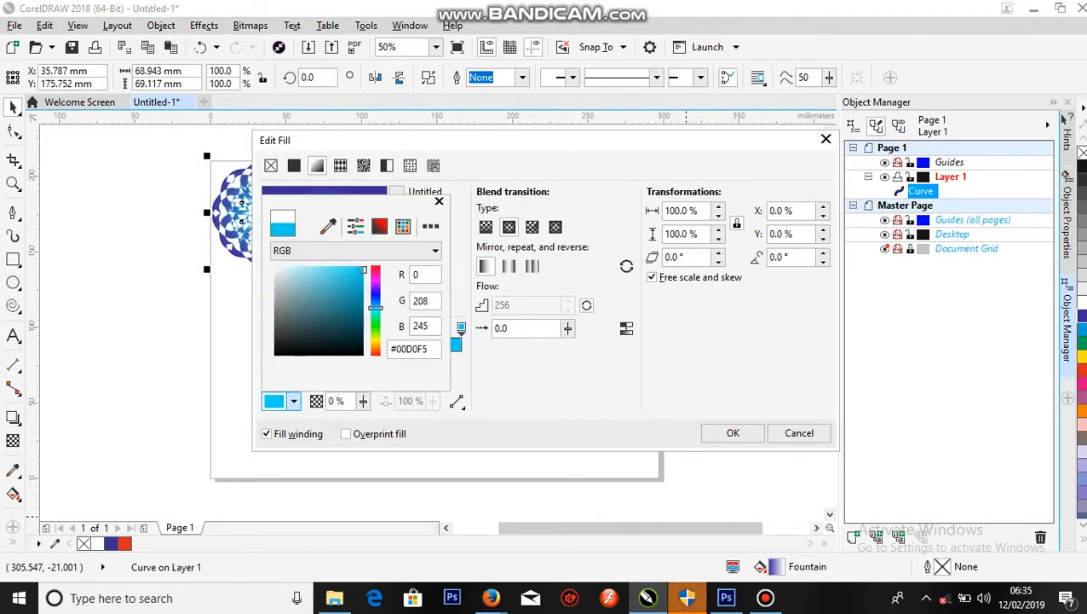
left_click(733, 433)
left_click(733, 433)
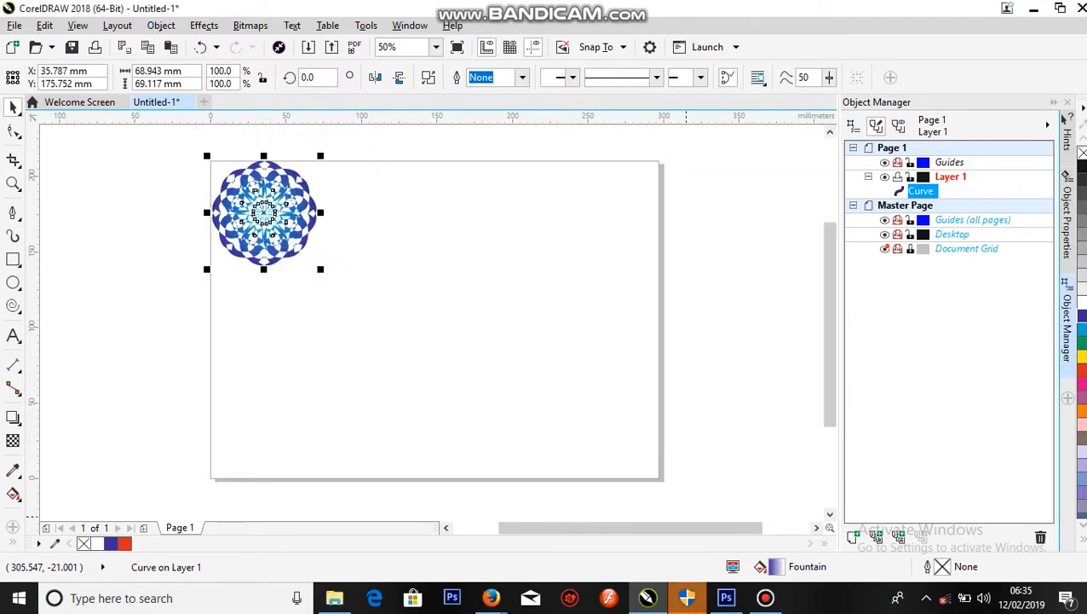
left_click(454, 387)
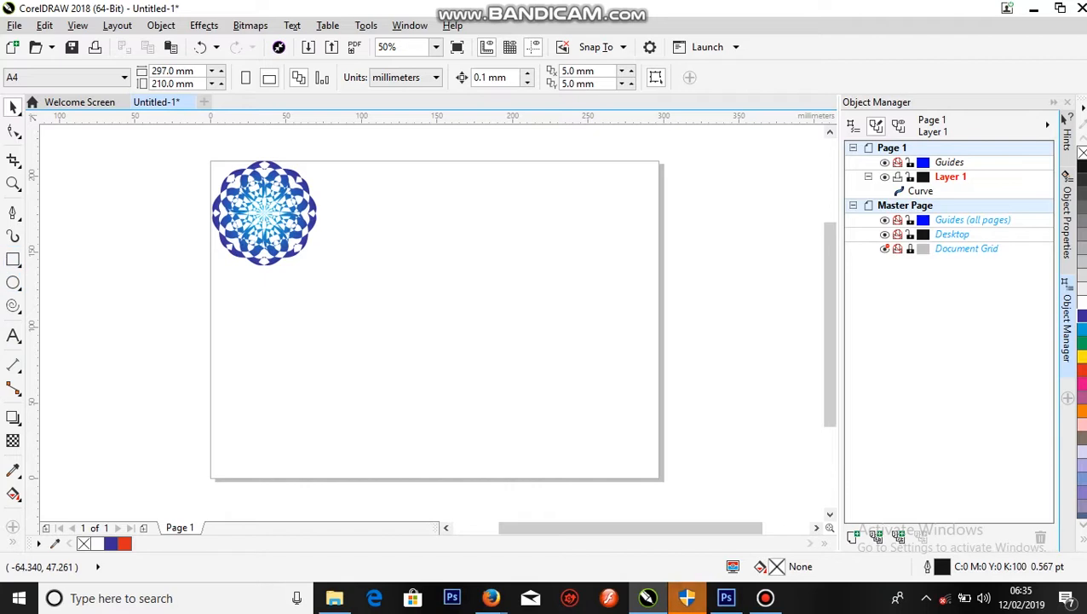
Draw a five-pointed star about 80 by 76 mm in the lower right area of the page
left_click(12, 306)
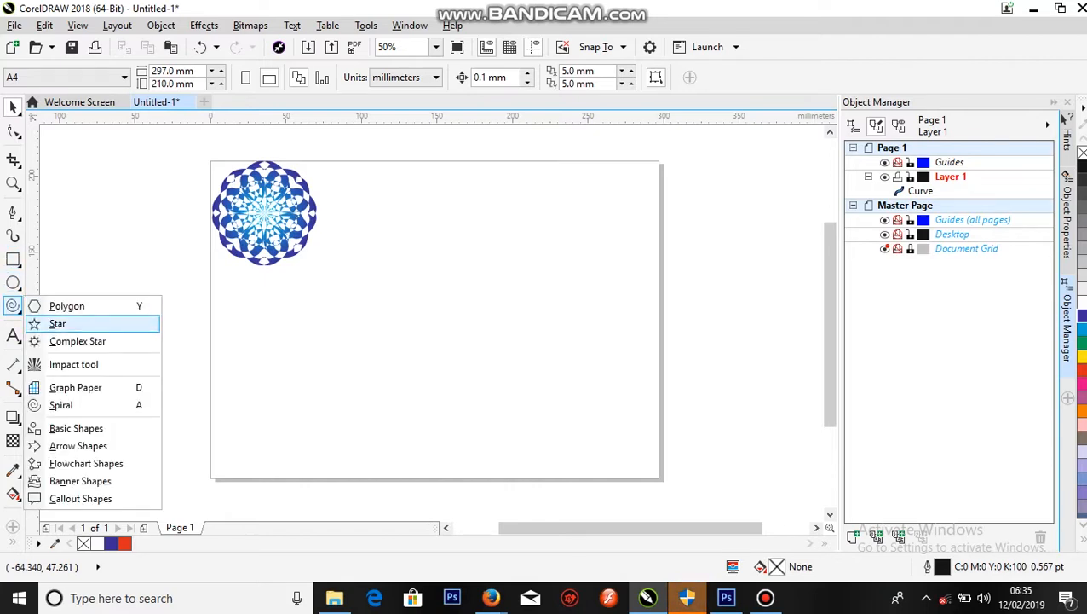
left_click(57, 324)
left_click_drag(439, 274, 570, 398)
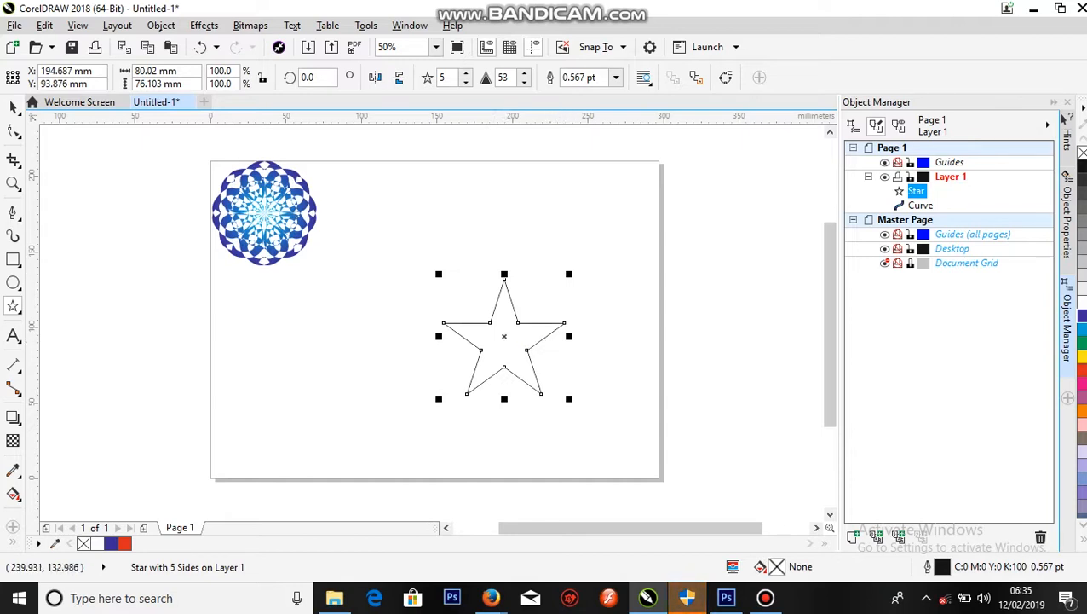
Move the star's rotation centre to the middle of its lower edge and create a duplicate rotated 15° clockwise around it
left_click(503, 341)
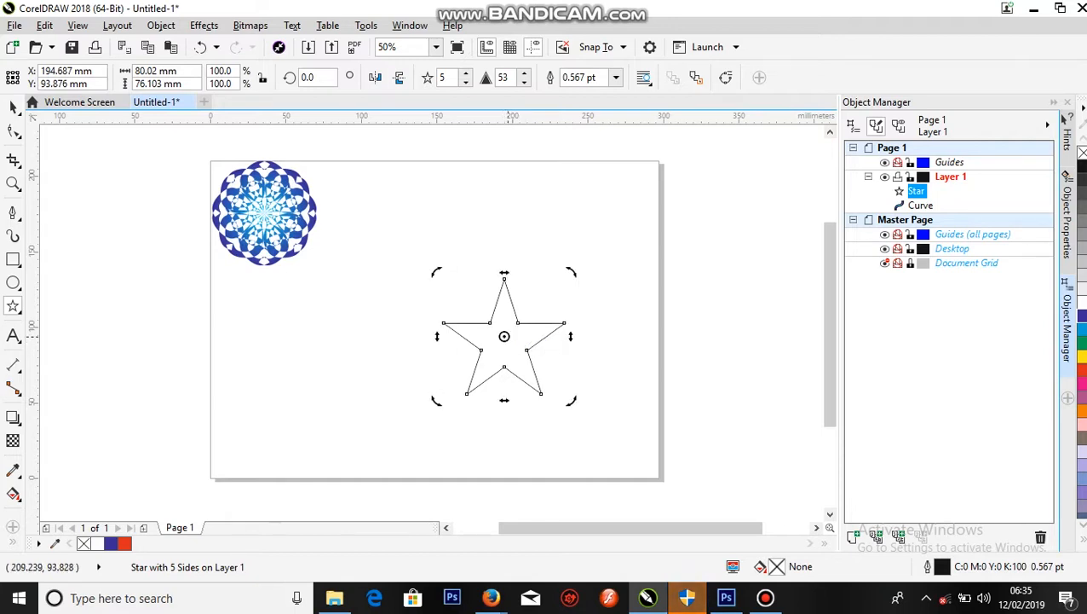
left_click_drag(504, 341, 506, 400)
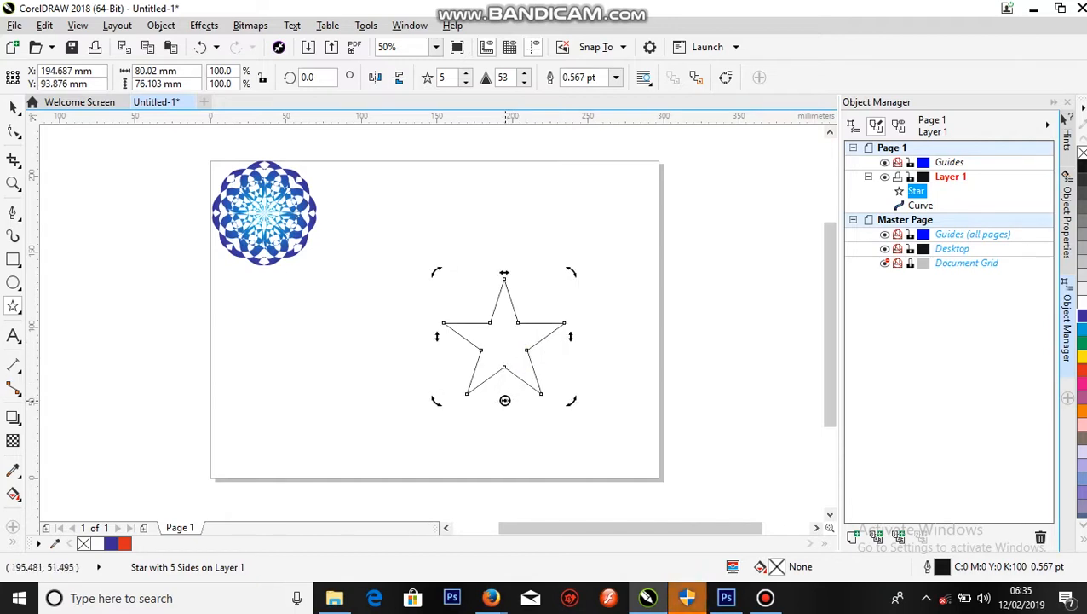
left_click_drag(572, 271, 590, 297)
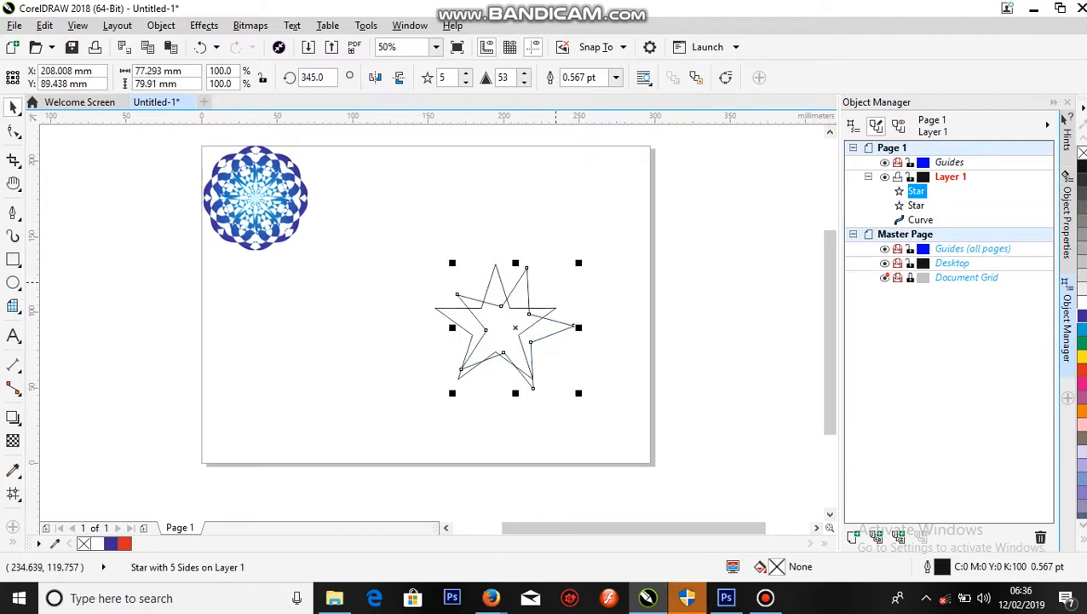
Repeat the 15° rotated duplication of the star until 24 overlapping stars form a full circle
key("ctrl+r")
key("ctrl+r")
key("ctrl+r")
key("ctrl+r")
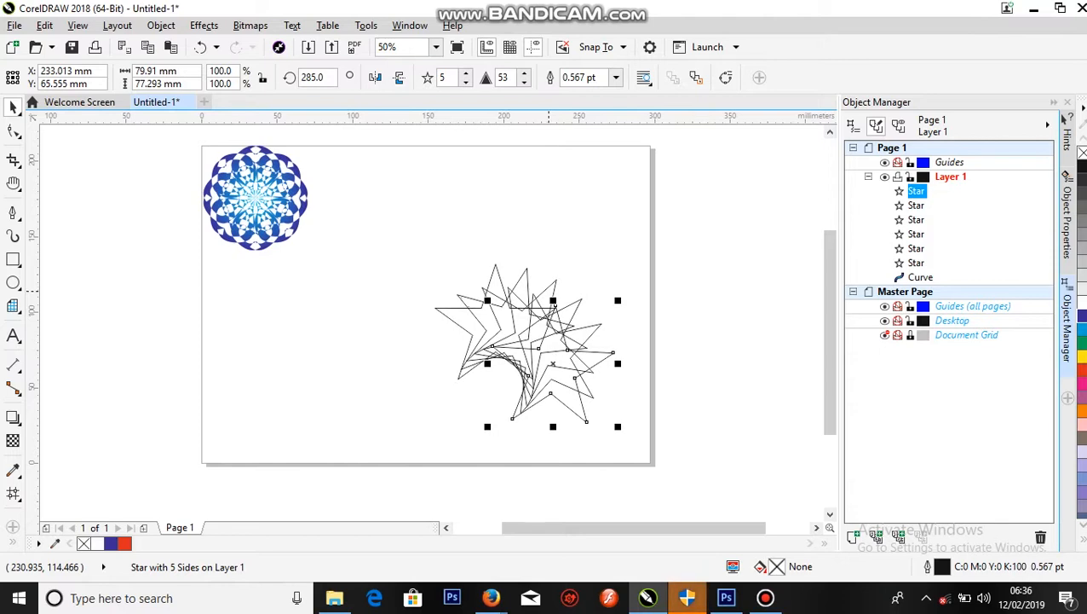
key("ctrl+r")
key("ctrl+r")
key("ctrl+r")
key("ctrl+r")
key("ctrl+r")
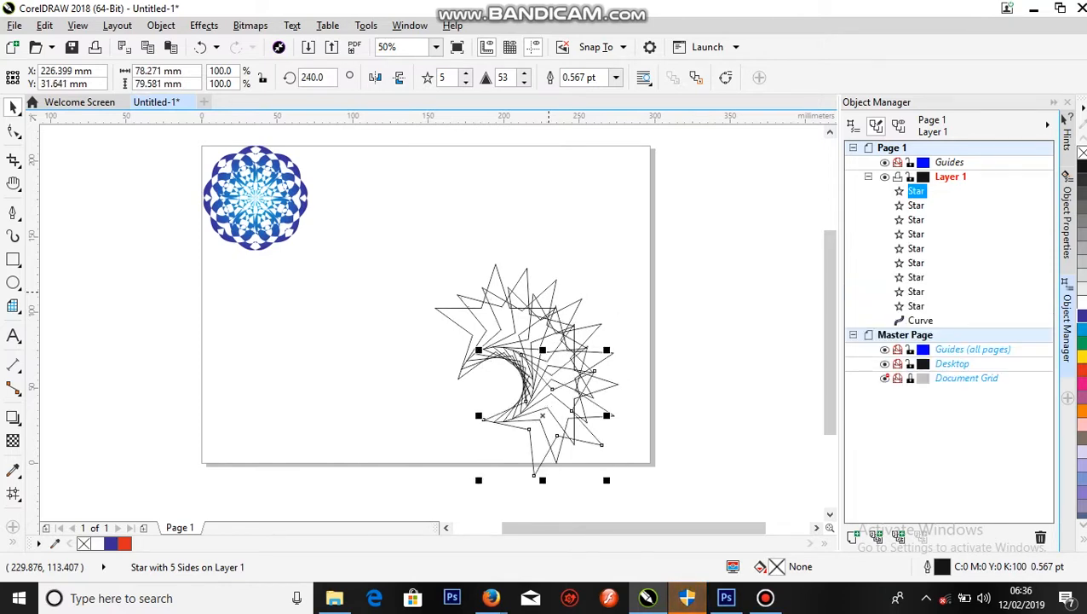
key("ctrl+r")
key("ctrl+r")
key("ctrl+r")
key("ctrl+r")
key("ctrl+r")
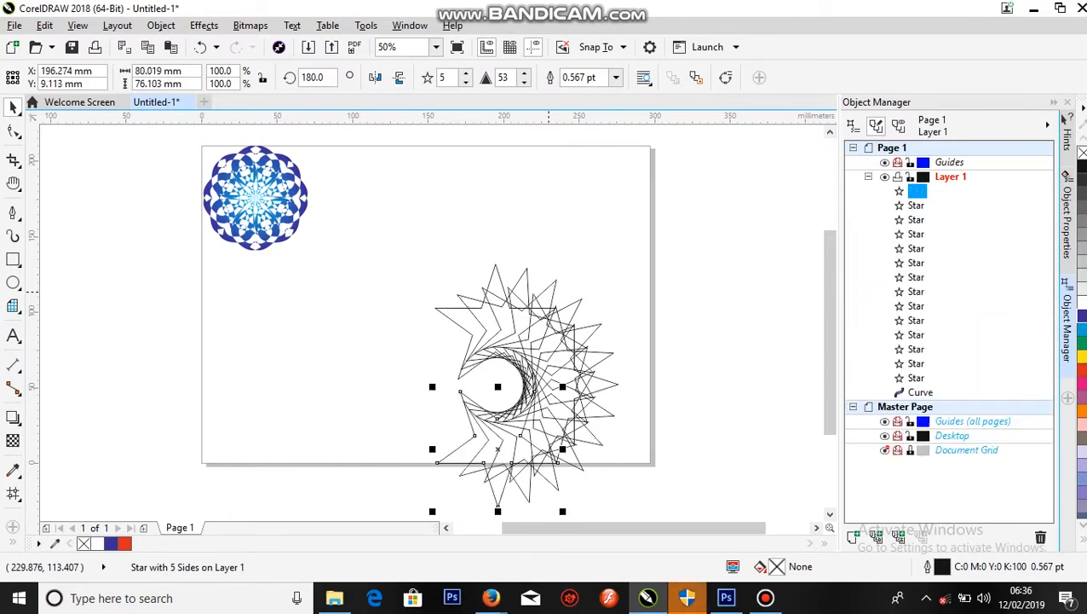
key("ctrl+r")
key("ctrl+r")
key("ctrl+r")
key("ctrl+r")
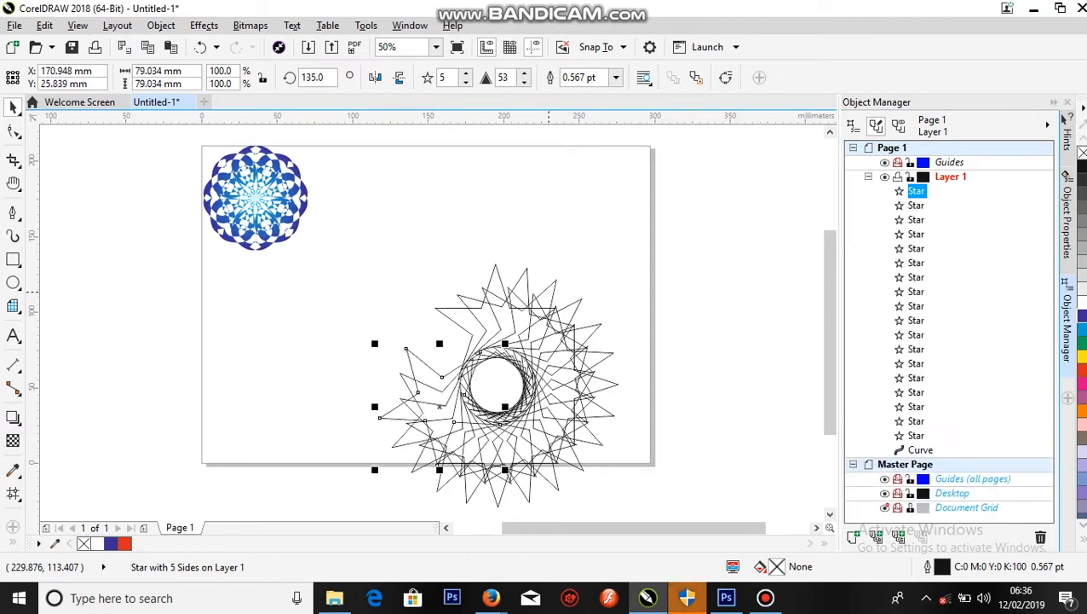
key("ctrl+r")
key("ctrl+r")
key("ctrl+r")
key("ctrl+r")
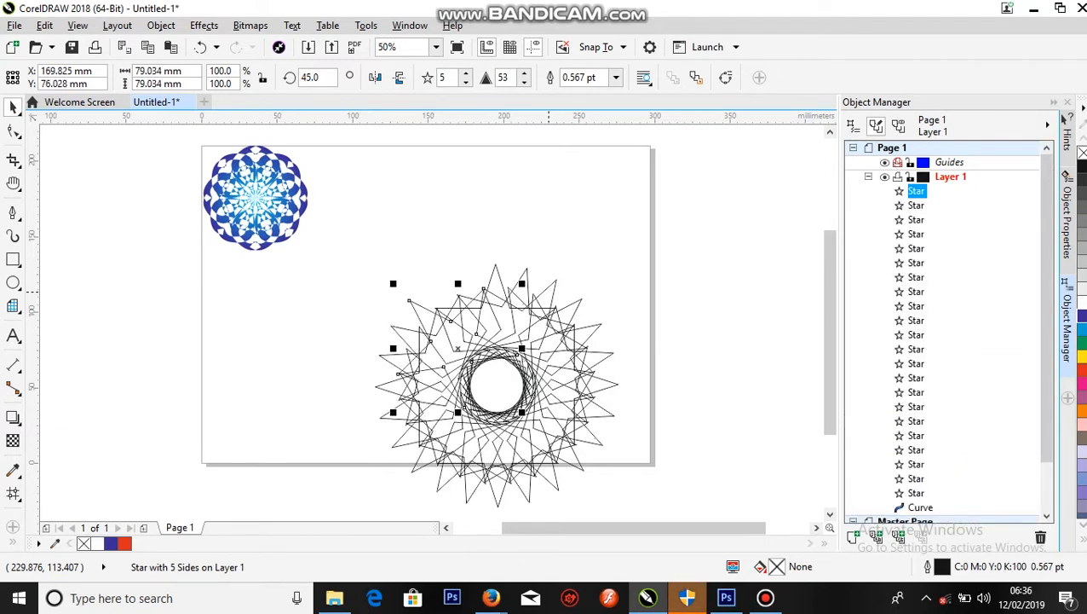
key("ctrl+r")
key("ctrl+r")
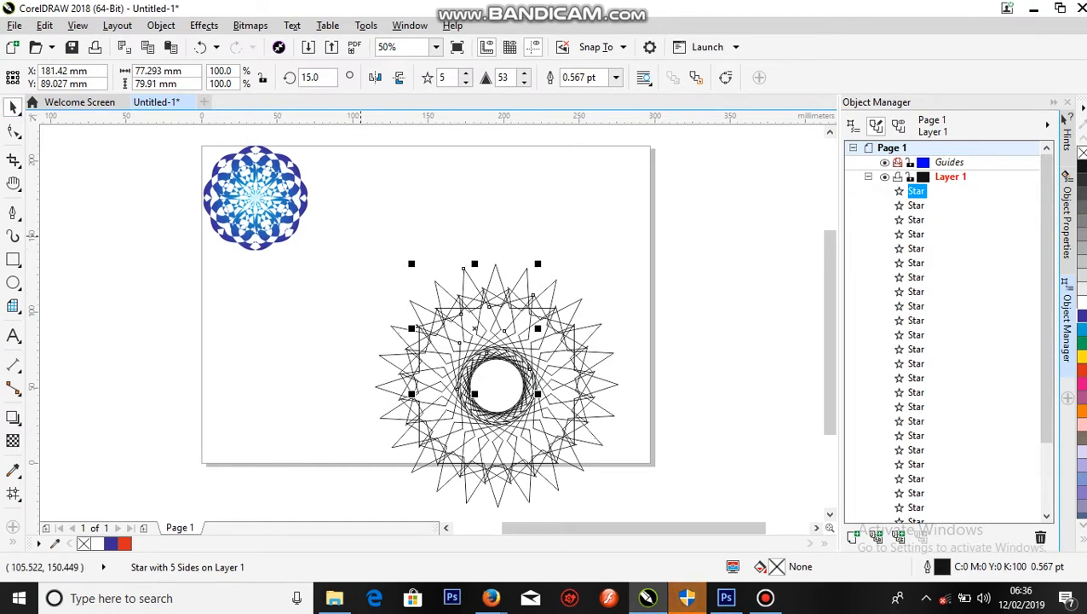
Convert all the stars in the ring to curves and combine them into a single object
left_click_drag(352, 215, 656, 469)
right_click(494, 345)
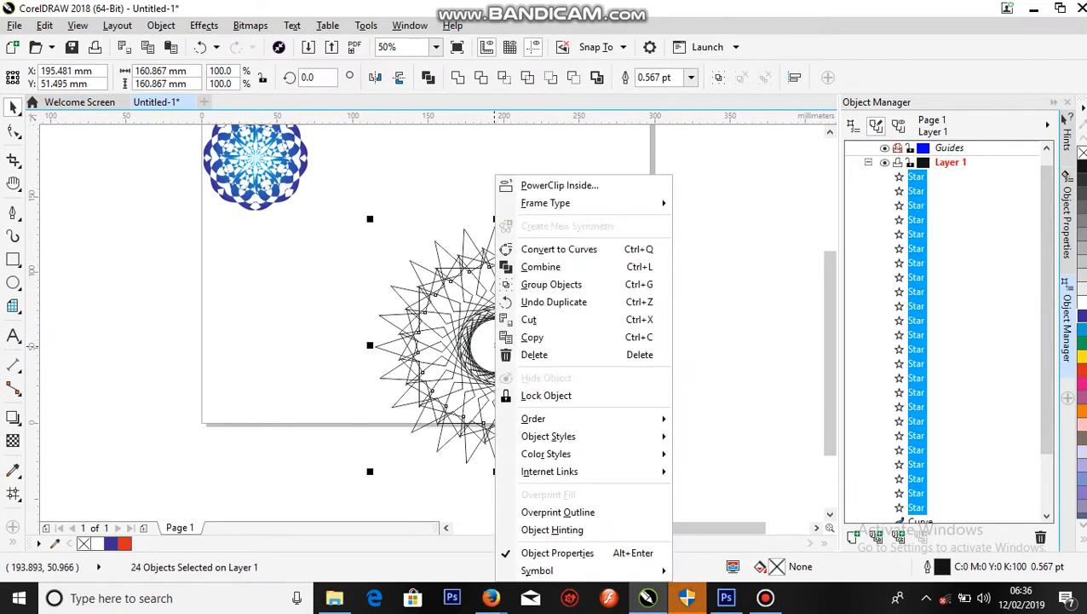
left_click(559, 249)
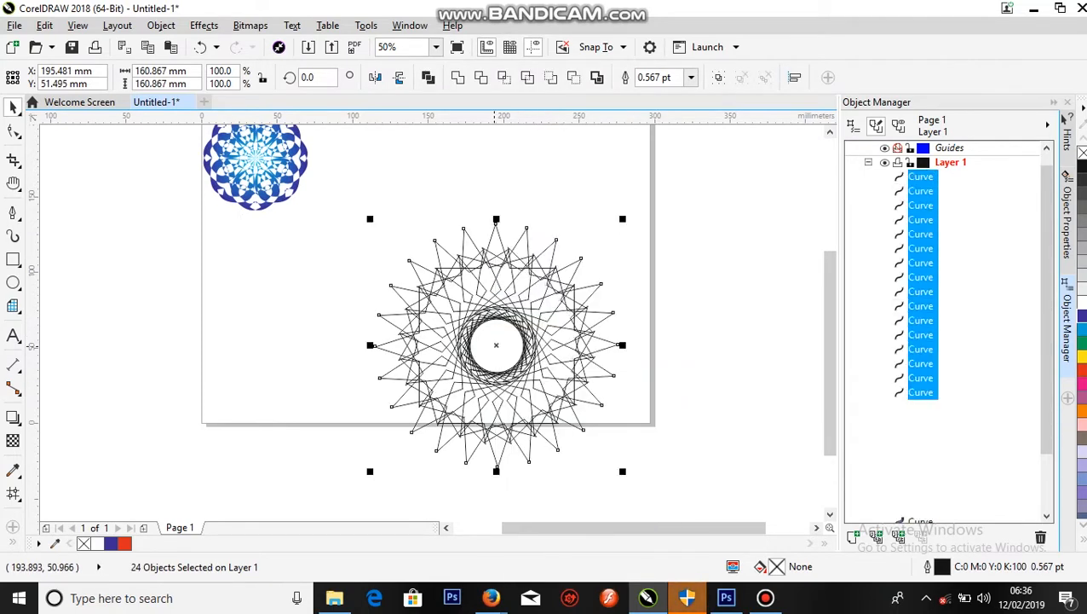
key("ctrl+l")
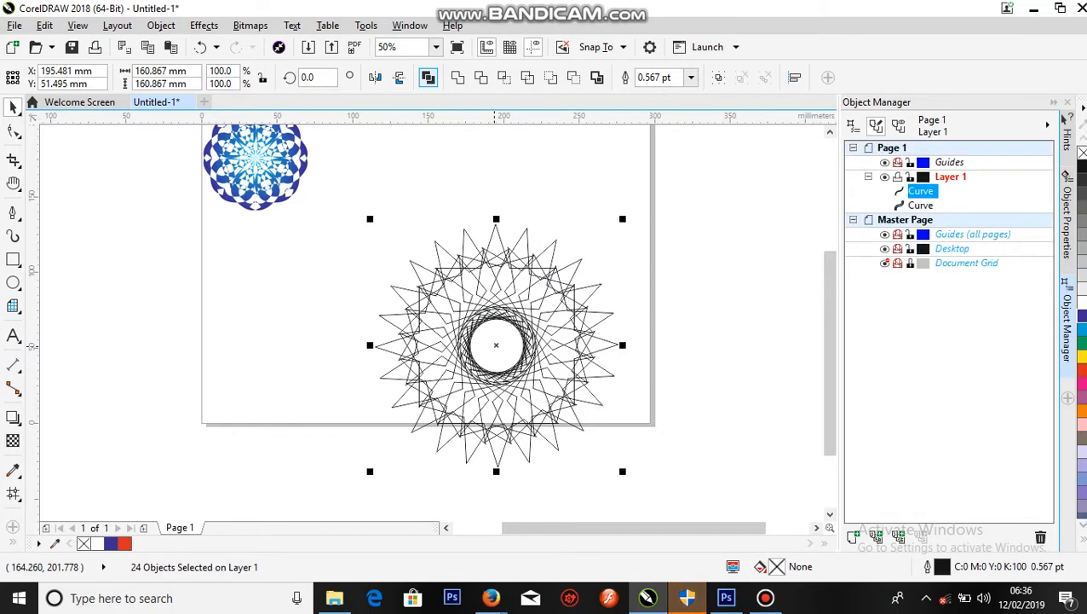
Fill the combined star ornament with black (C:0 M:0 Y:0 K:100)
left_click(1084, 166)
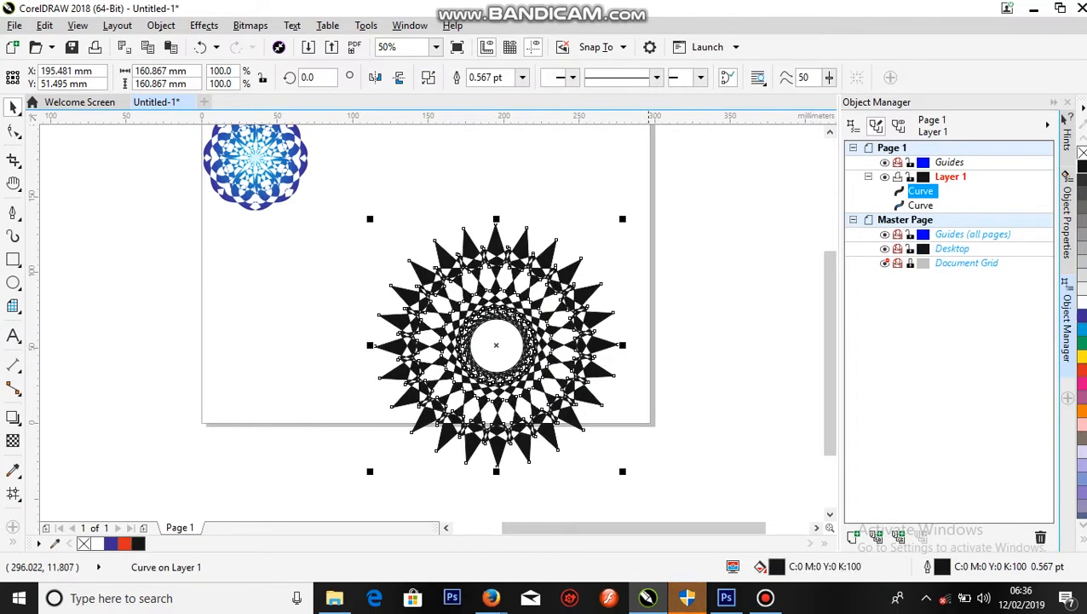
scroll(649, 412, "down", 1)
left_click_drag(672, 456, 601, 418)
left_click(596, 416)
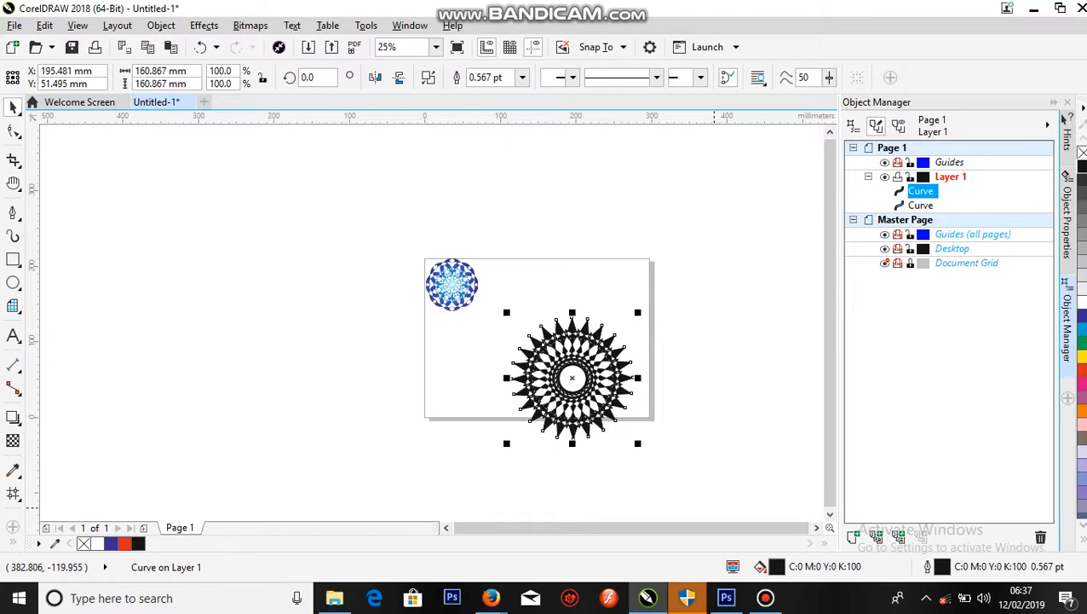
Change the star ornament's fill to a fountain fill with an elliptical blend transition
double_click(775, 566)
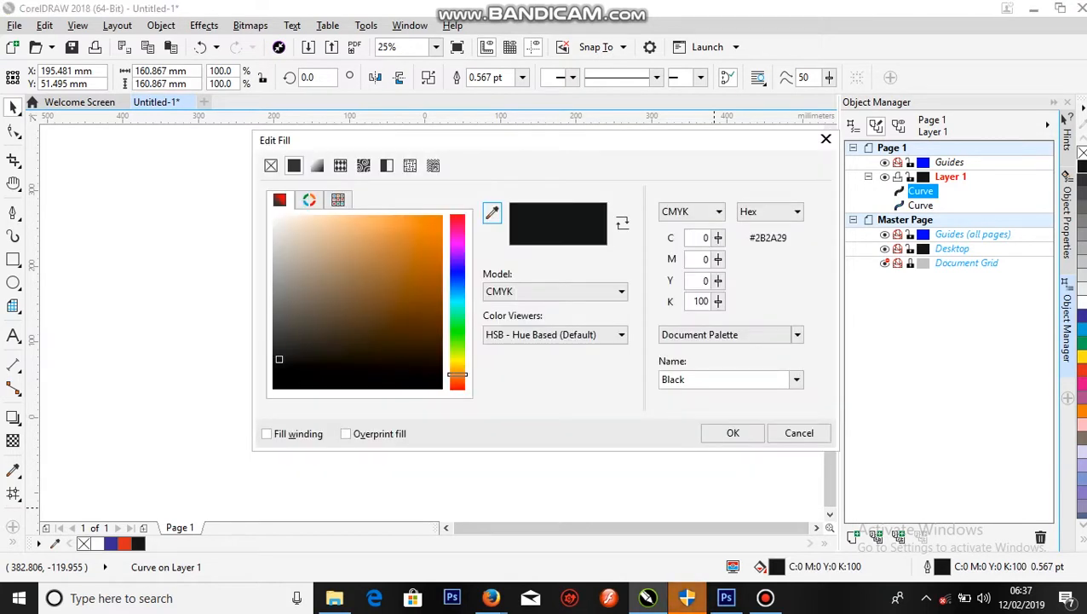
left_click(317, 165)
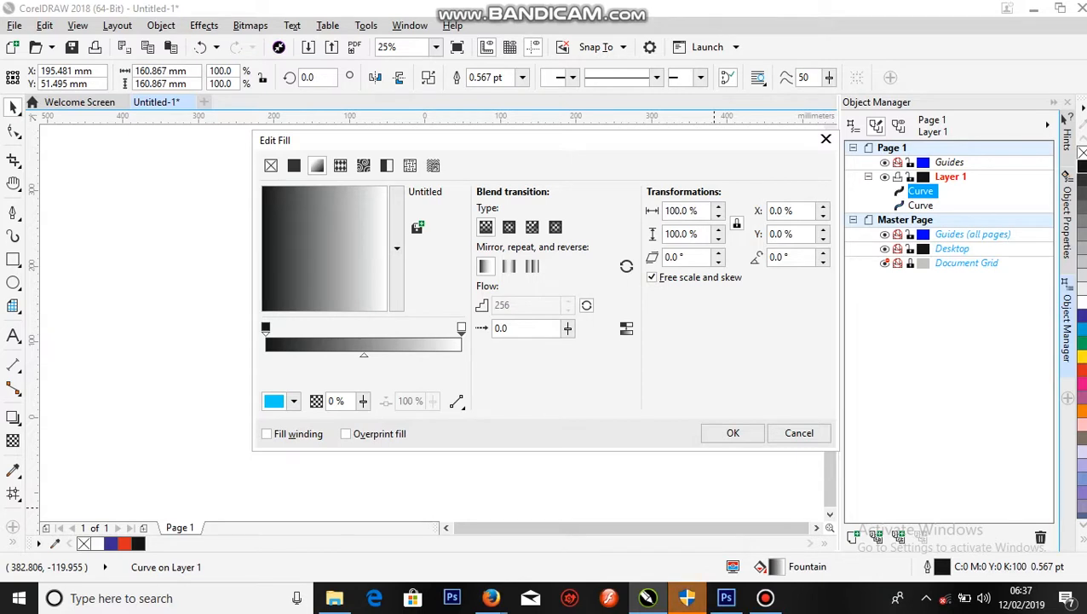
left_click(509, 226)
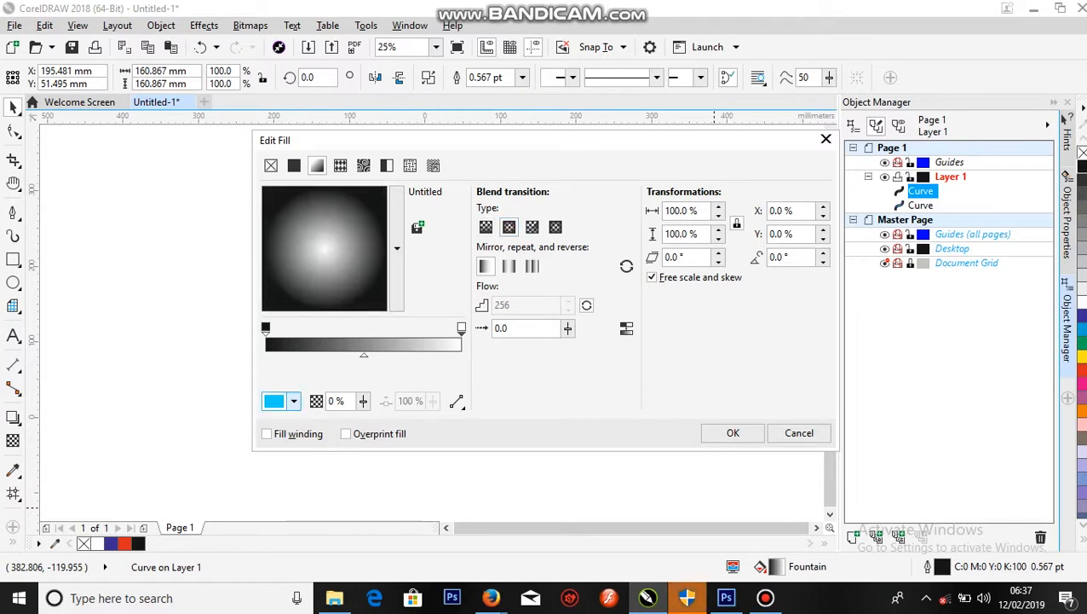
Set the fountain fill's white end stop to a dark purple and apply the fill to the star ornament
left_click(294, 402)
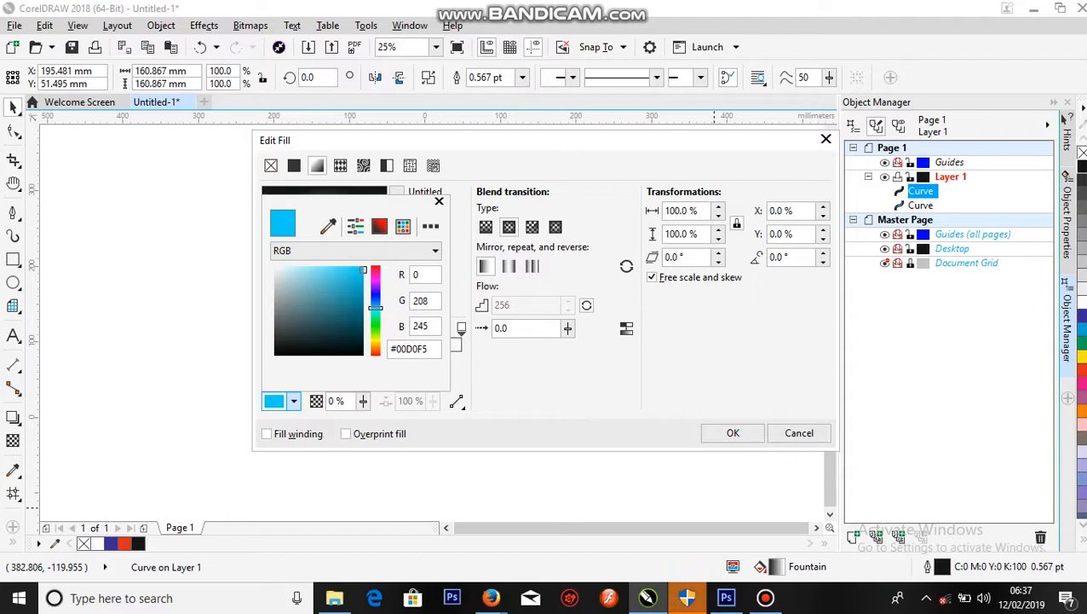
left_click_drag(375, 306, 375, 288)
left_click(346, 298)
left_click(733, 433)
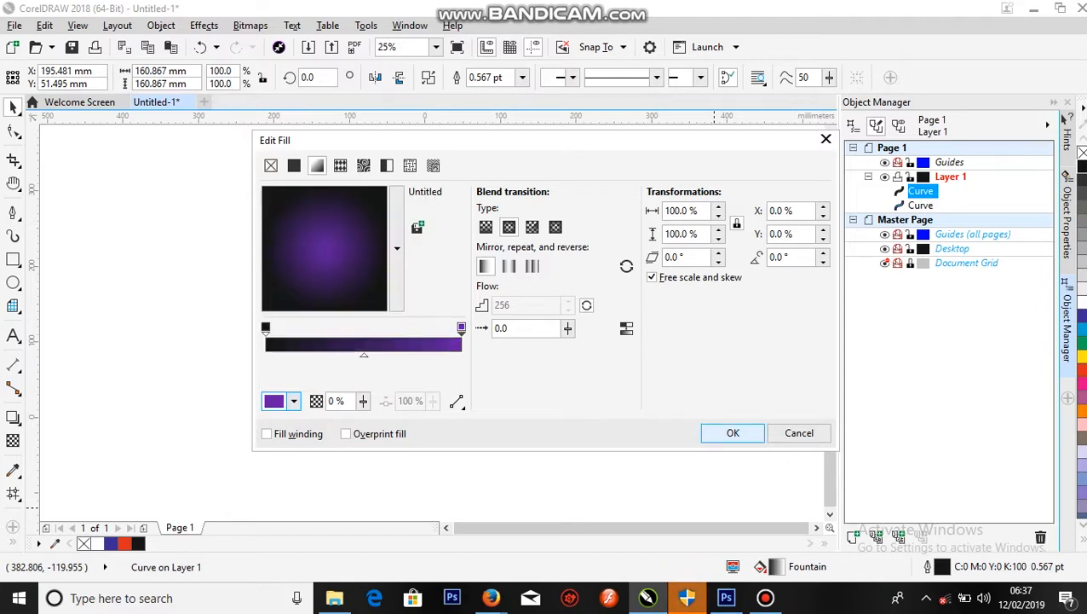
left_click(733, 433)
left_click(714, 508)
Move the star ornament beside the blue ornament along the page's upper edge and scale it down proportionally
left_click_drag(667, 456, 492, 284)
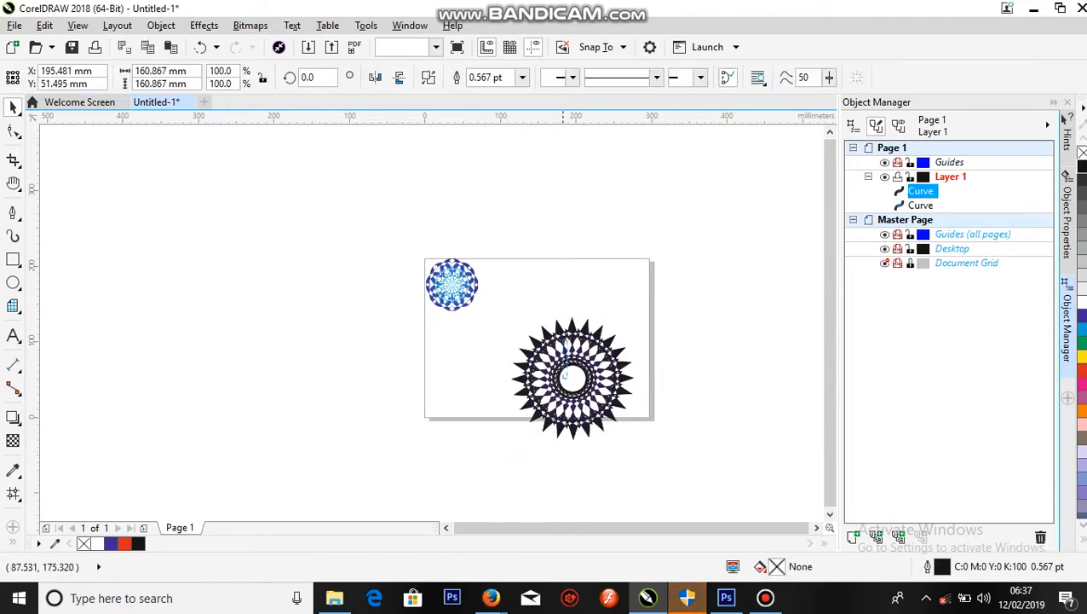
left_click_drag(564, 344, 555, 300)
left_click(594, 392)
left_click_drag(576, 386, 554, 321)
left_click(588, 386)
left_click_drag(572, 378, 543, 286)
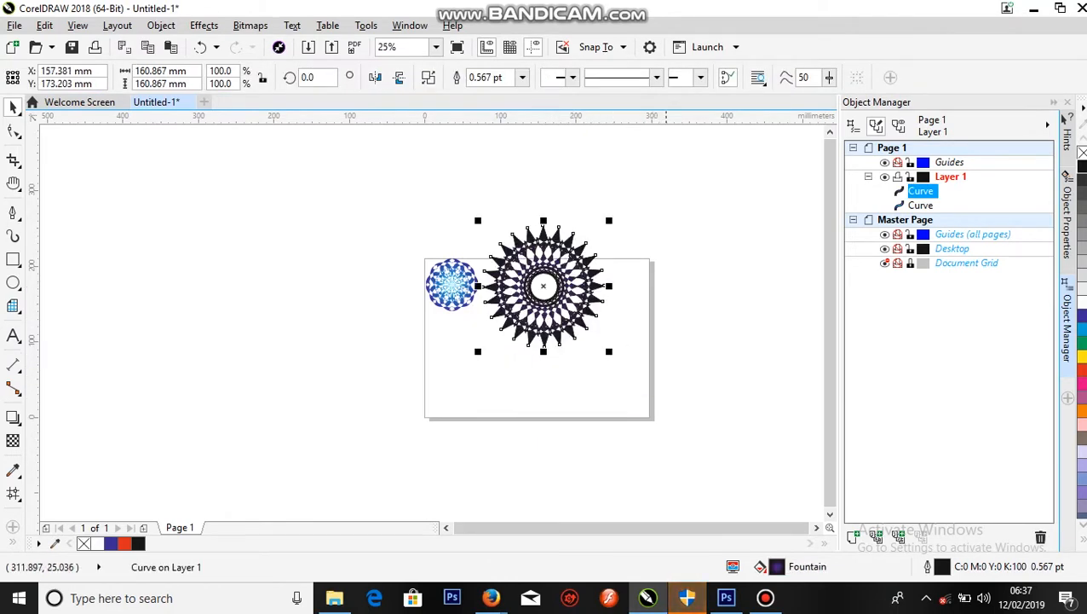
left_click_drag(608, 353, 534, 299)
key("Escape")
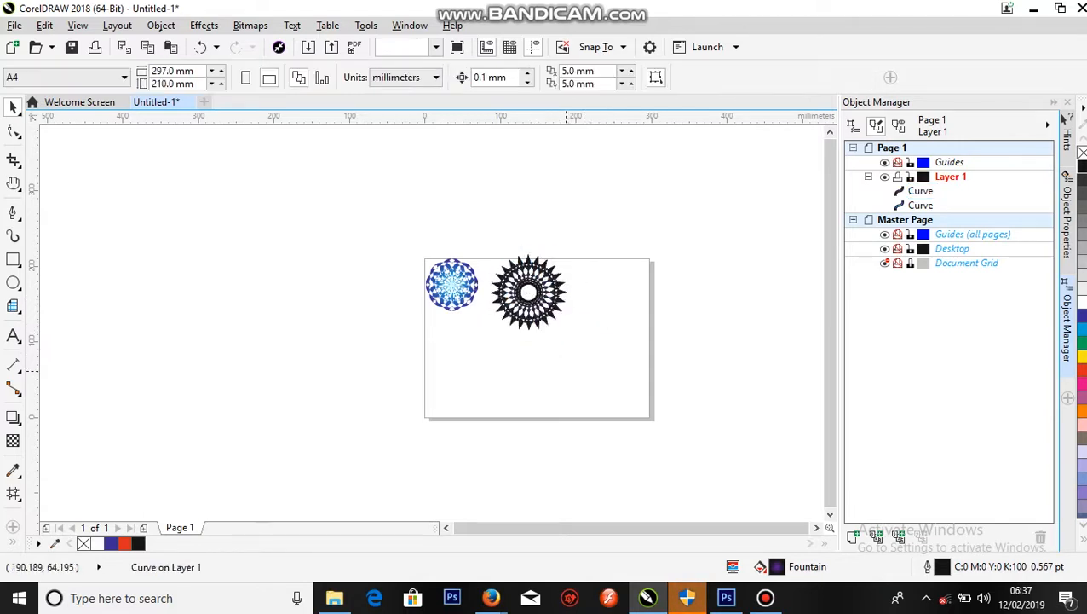
scroll(567, 371, "up", 1)
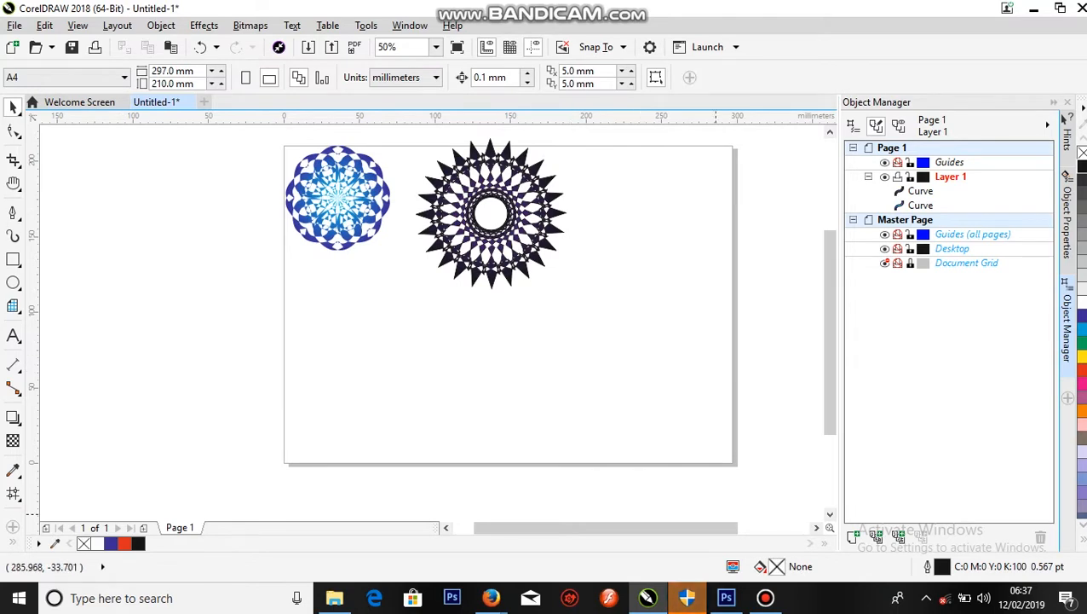
key("F8")
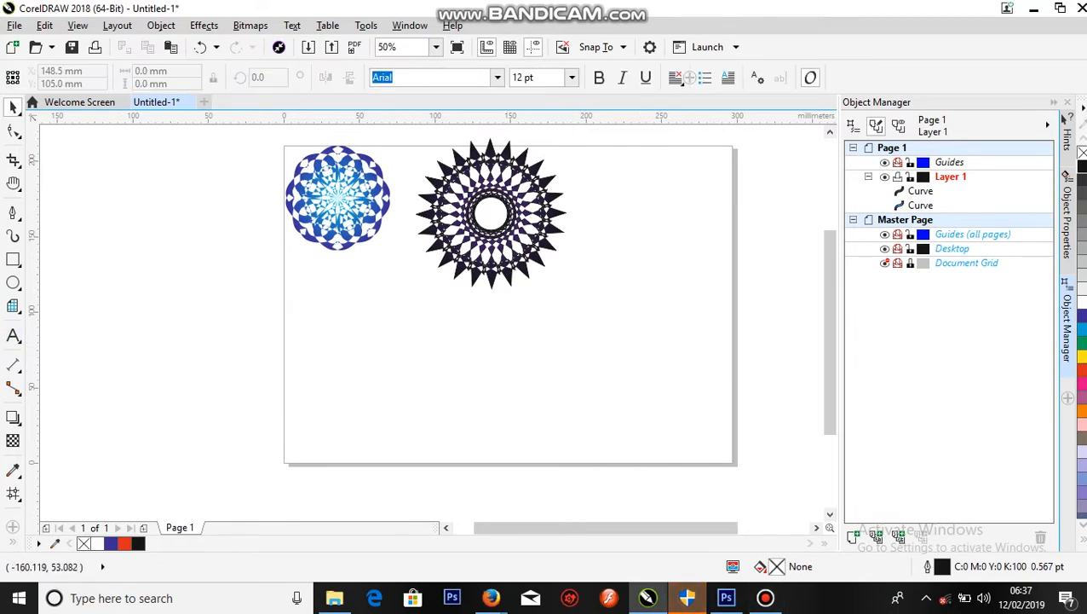
left_click(559, 383)
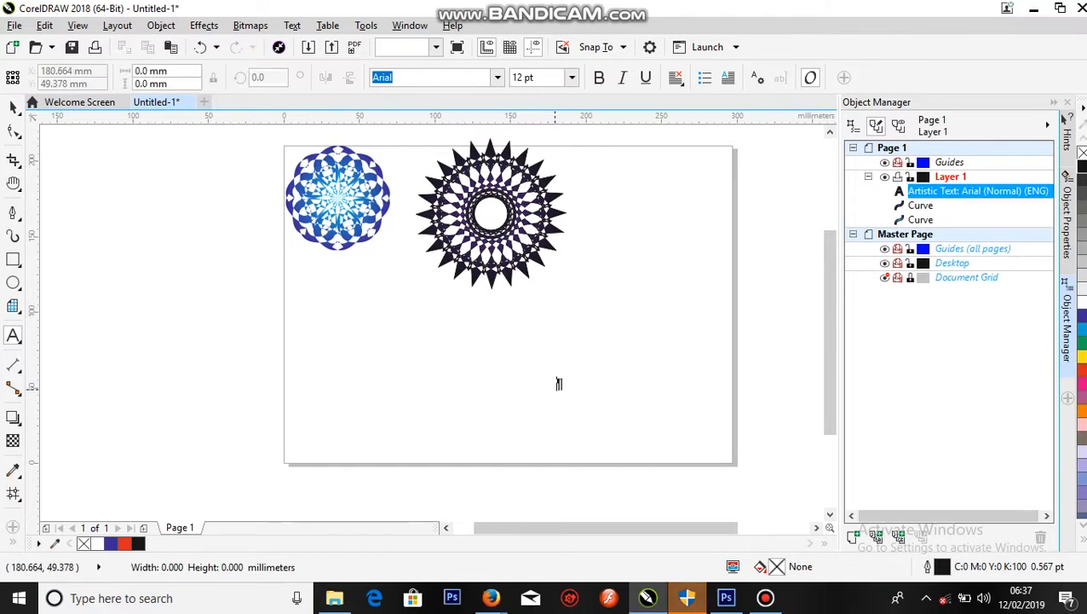
key("ctrl+z")
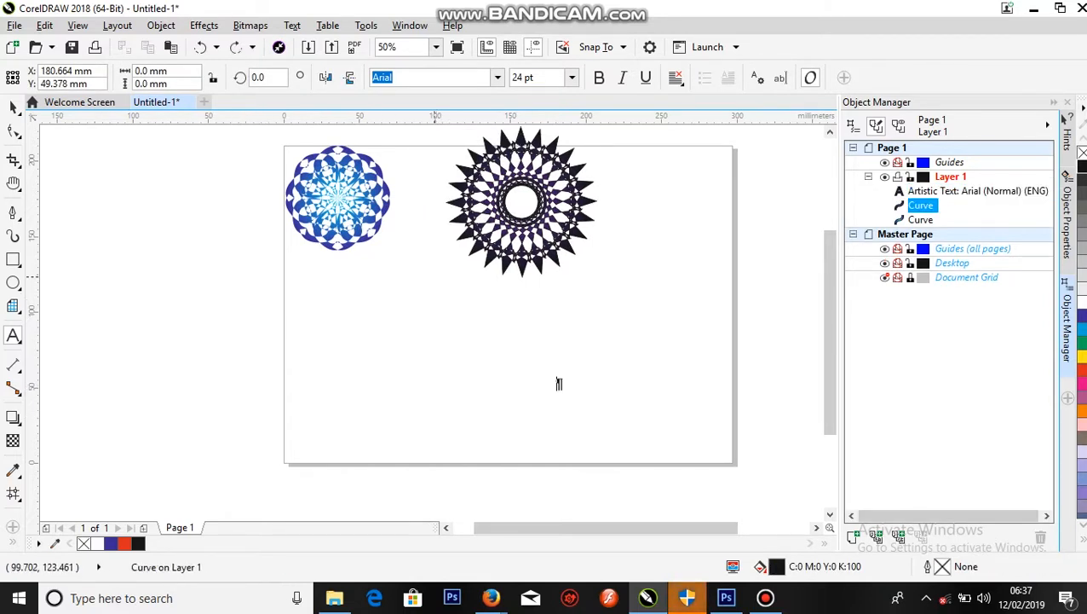
key("ctrl+shift+z")
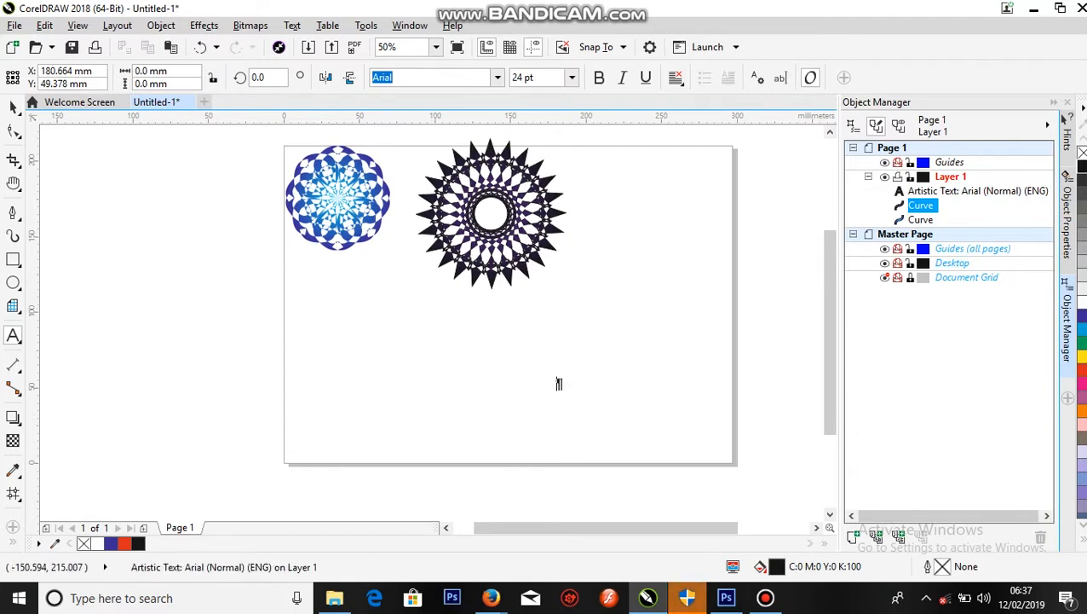
left_click(13, 365)
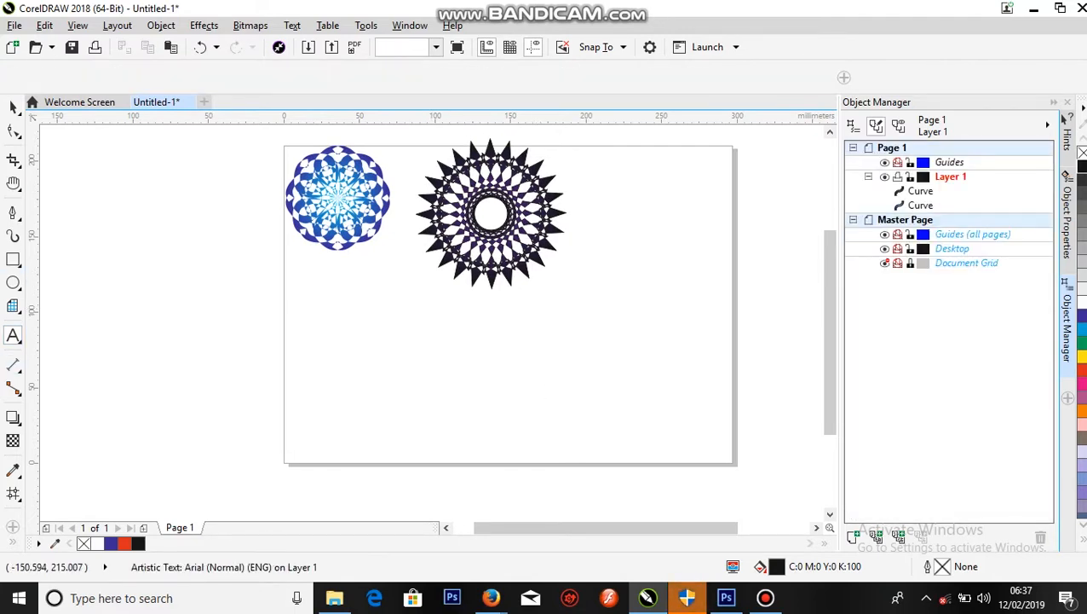
left_click(18, 309)
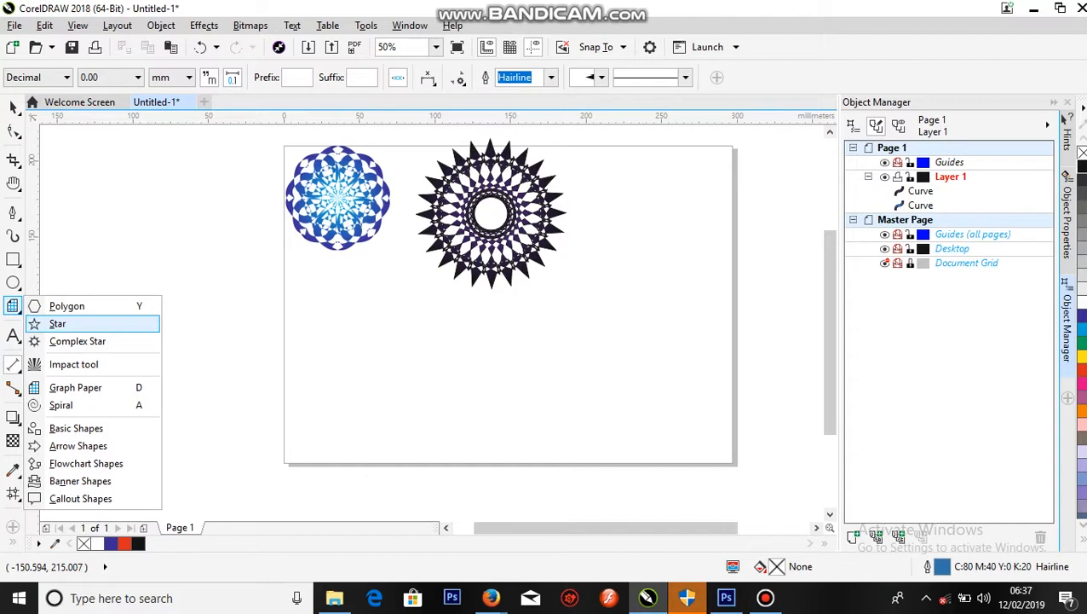
left_click(67, 306)
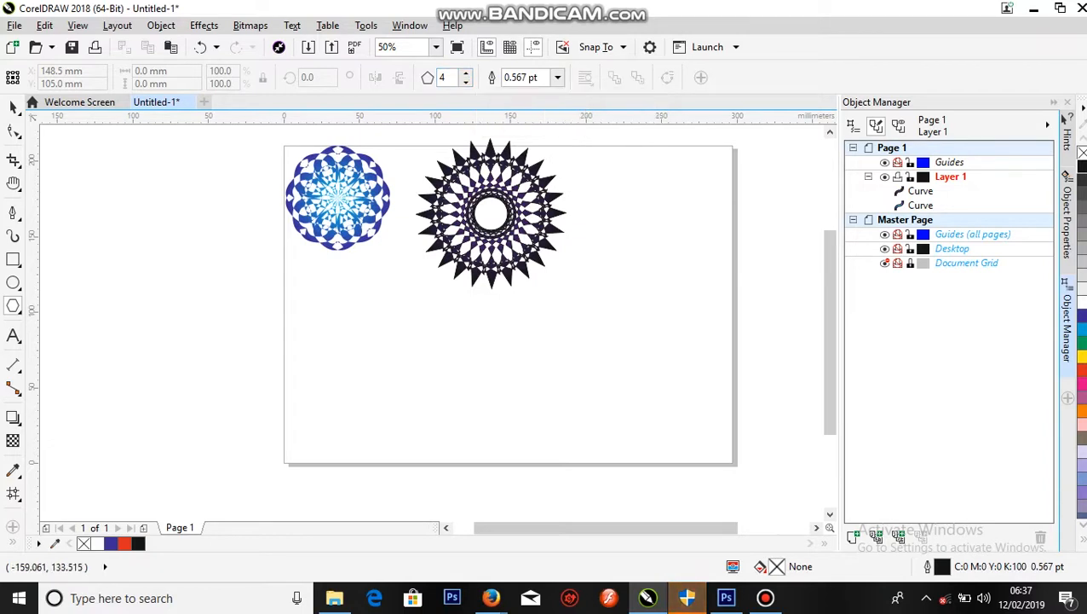
Draw a narrow upright ellipse about 30 by 83 mm in the lower right area of the page
left_click(12, 282)
left_click_drag(612, 305, 661, 434)
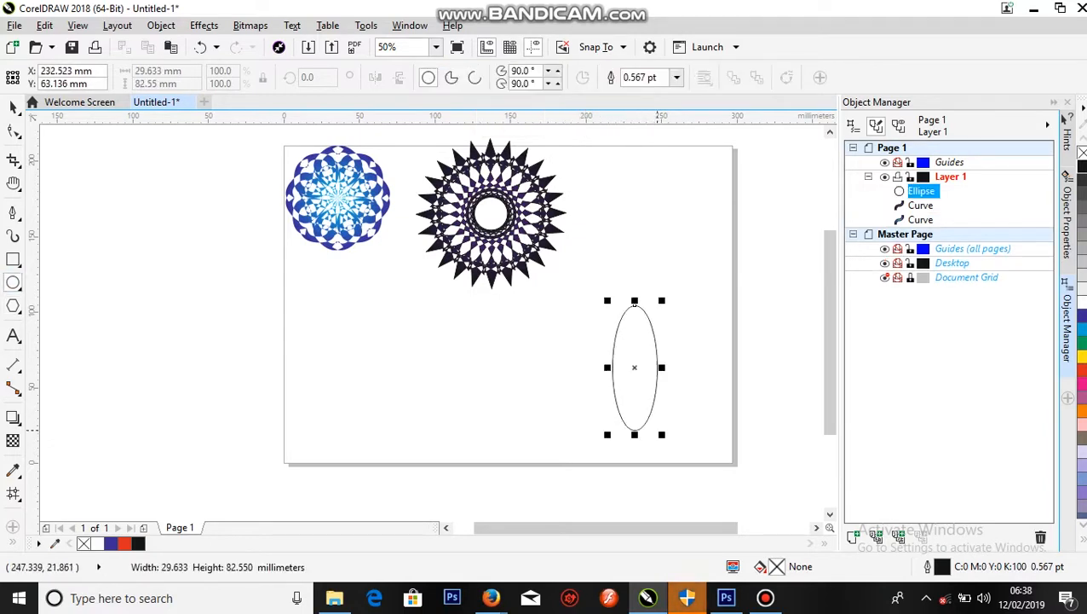
mouse_move(635, 367)
left_mouse_down()
mouse_move(638, 412)
mouse_move(635, 367)
left_mouse_up()
Move the ellipse's rotation centre to its lower end and create a duplicate rotated 15° clockwise around it
left_click(13, 107)
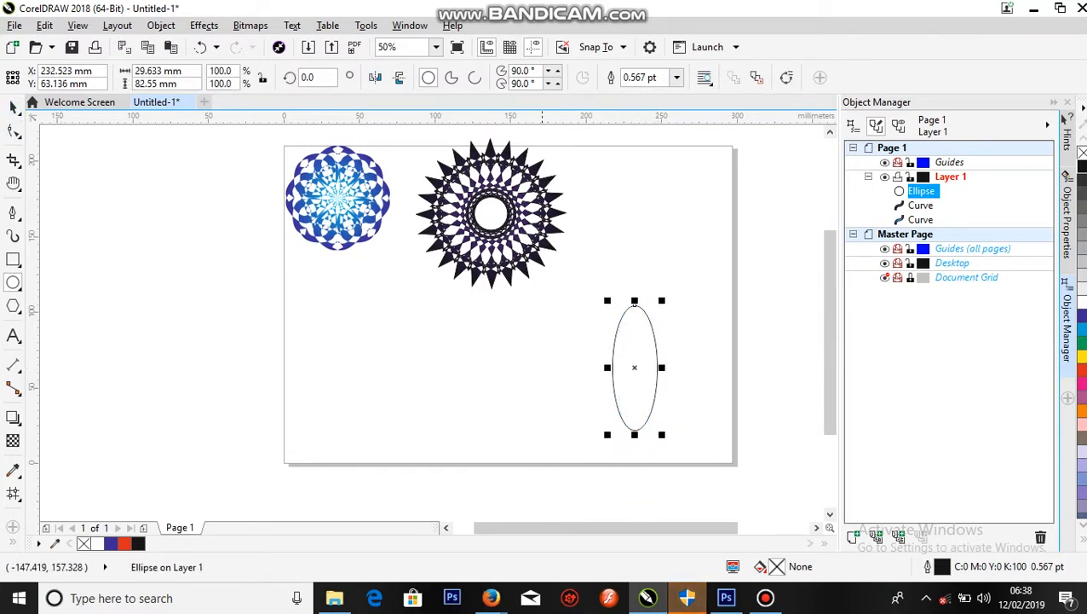
left_click(634, 367)
left_click_drag(637, 387, 634, 431)
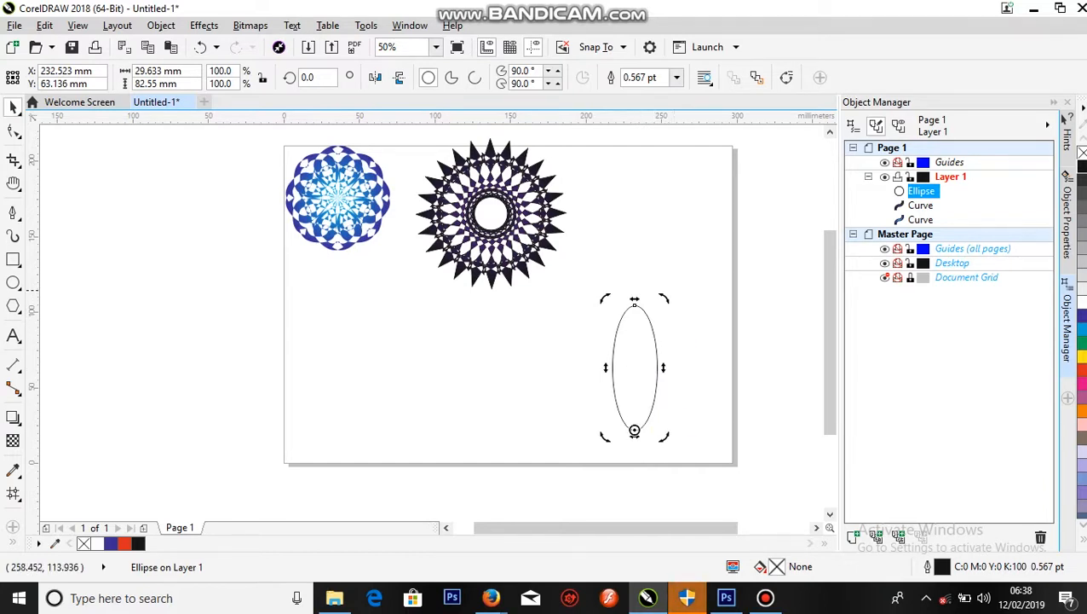
left_click_drag(664, 298, 674, 317)
right_click(674, 317)
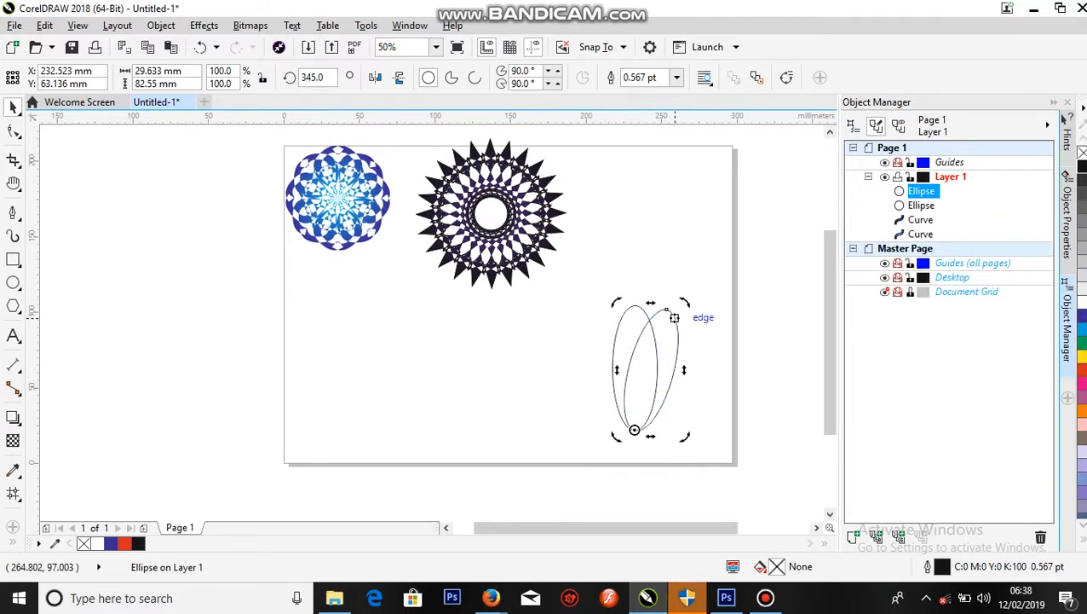
Repeat the 15° rotated duplication of the ellipse until the copies complete a full circle around the shared rotation centre
key("ctrl+r")
key("ctrl+r")
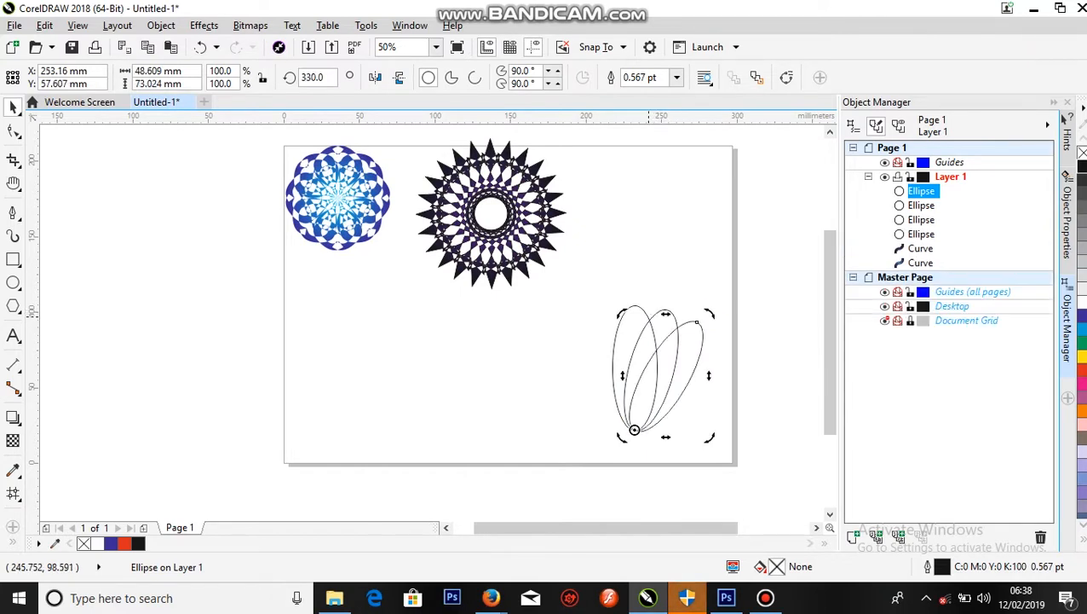
key("ctrl+r")
key("ctrl+r")
key("ctrl+r")
key("ctrl+r")
key("ctrl+r")
key("ctrl+r")
key("ctrl+r")
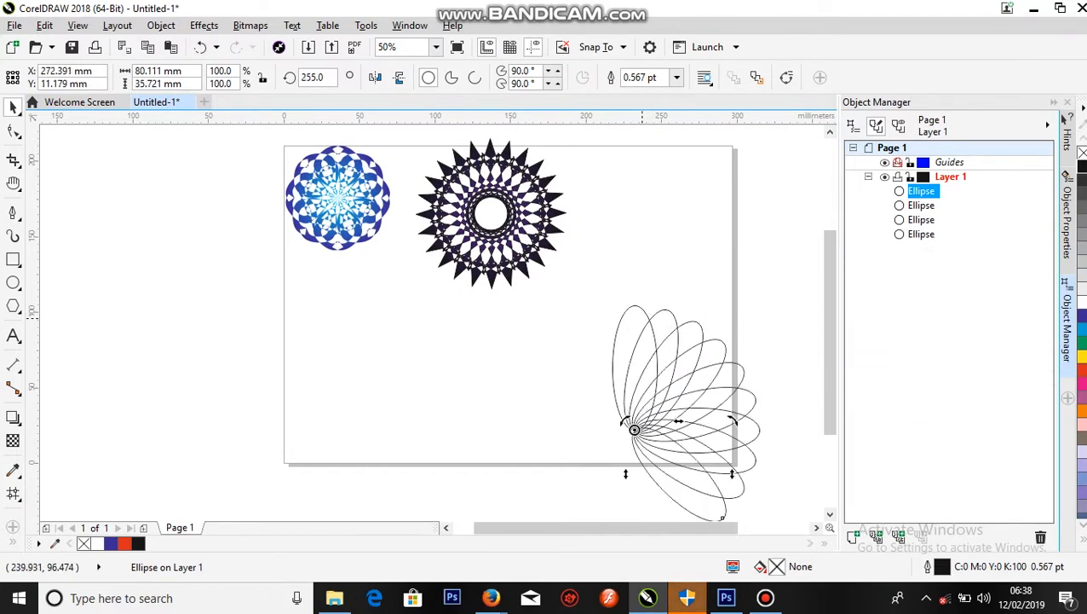
key("ctrl+r")
key("ctrl+r")
key("ctrl+r")
key("ctrl+r")
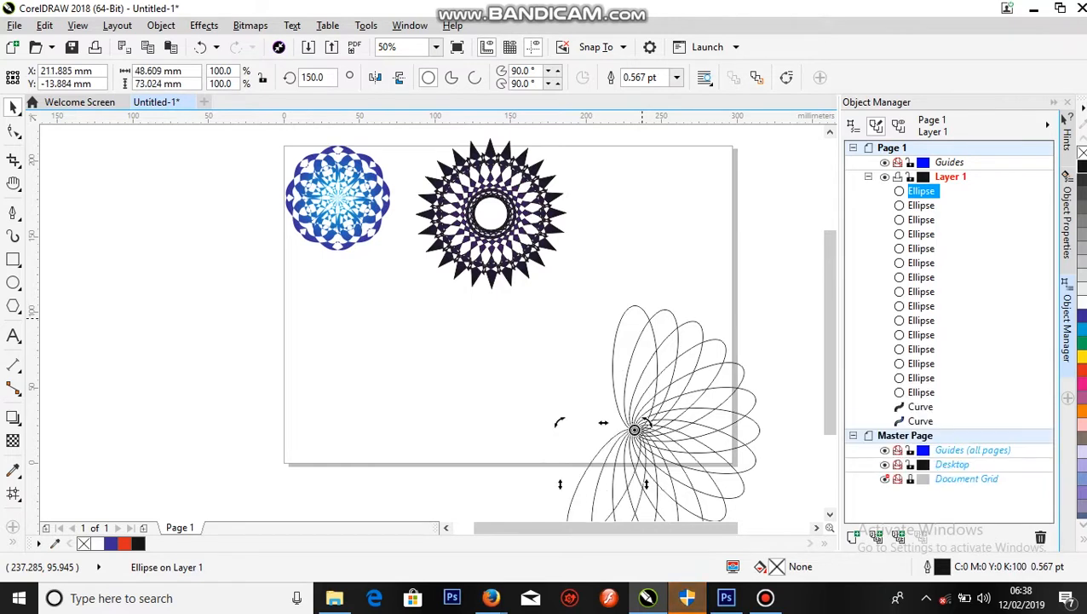
key("ctrl+r")
key("ctrl+r")
key("ctrl+r")
key("ctrl+r")
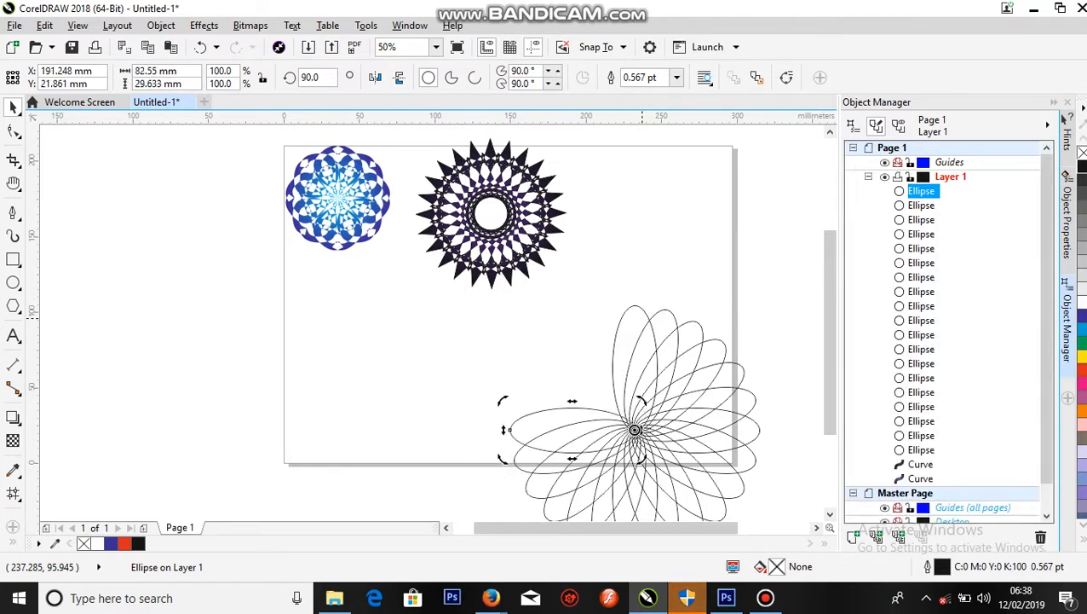
scroll(680, 355, "down", 1)
left_click_drag(705, 398, 680, 389)
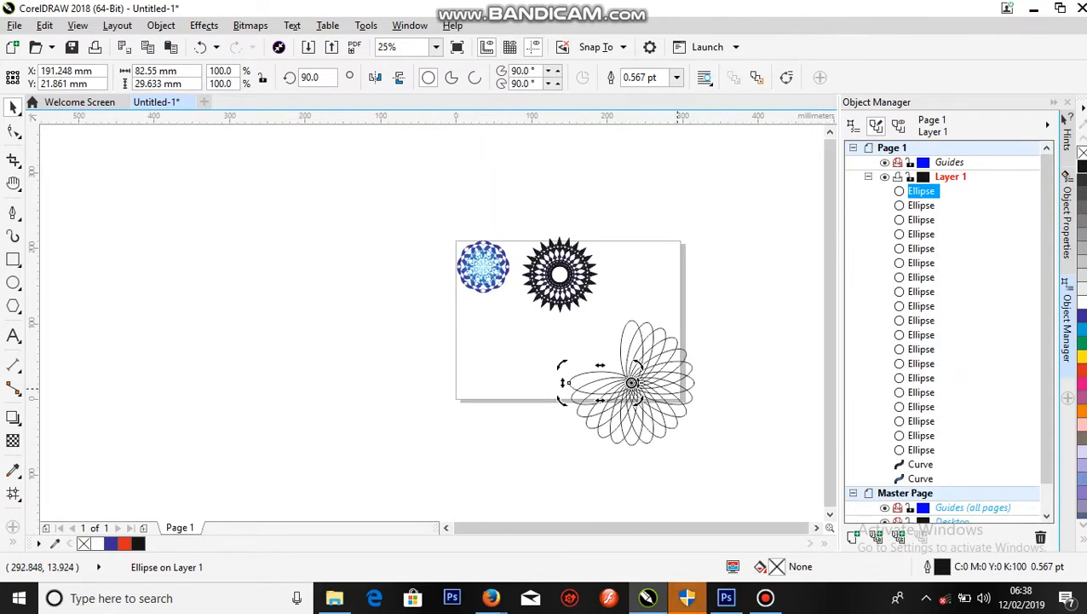
key("ctrl+r")
key("ctrl+r")
key("ctrl+r")
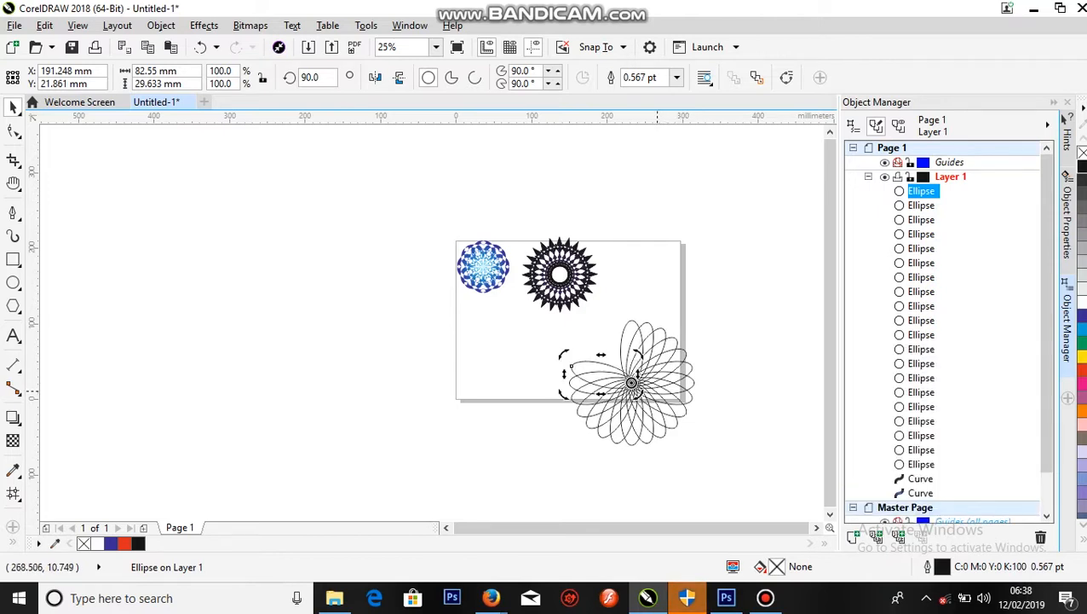
key("ctrl+r")
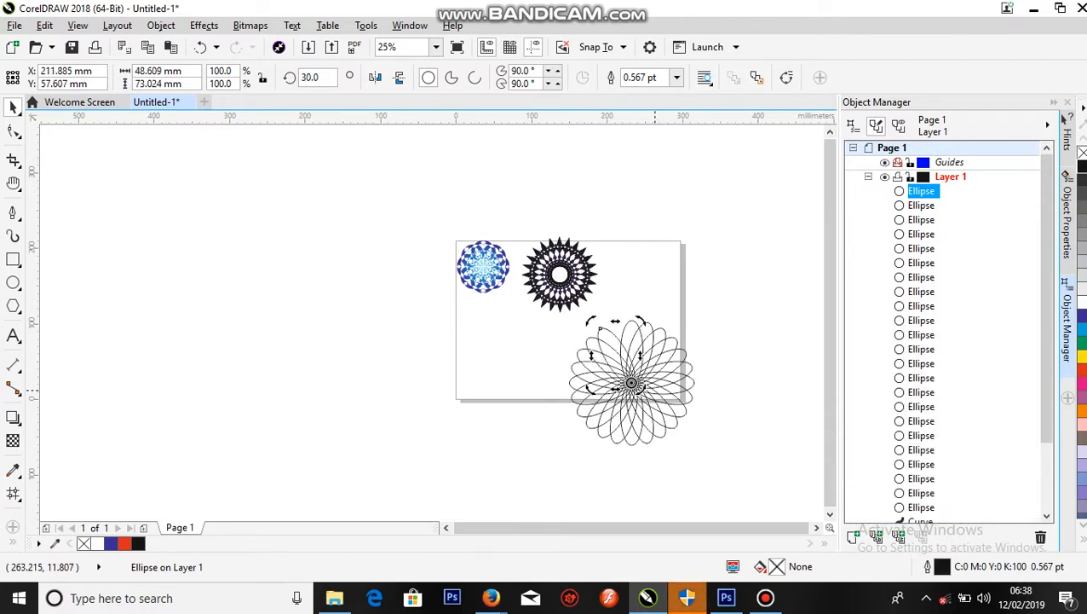
key("ctrl+r")
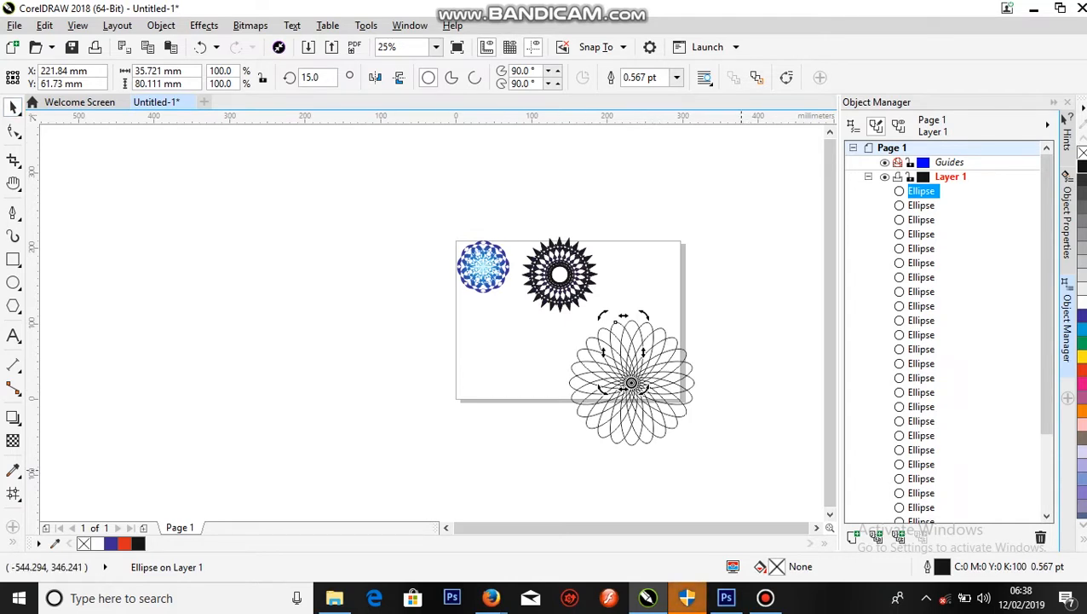
Select all the ellipses of the flower, convert them to curves and combine them into one curve
left_click_drag(553, 308, 736, 493)
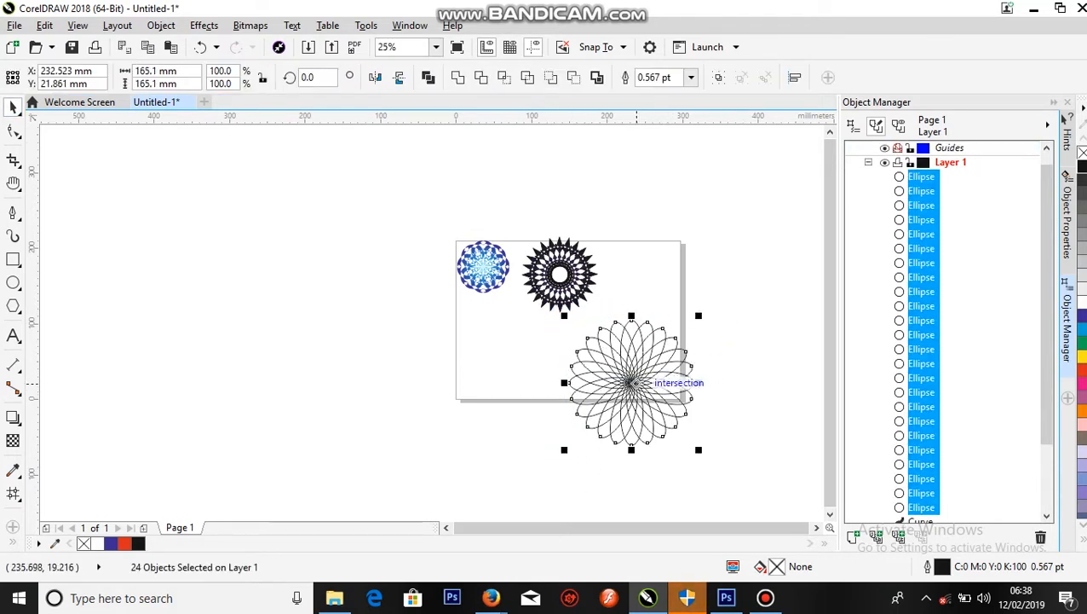
right_click(633, 382)
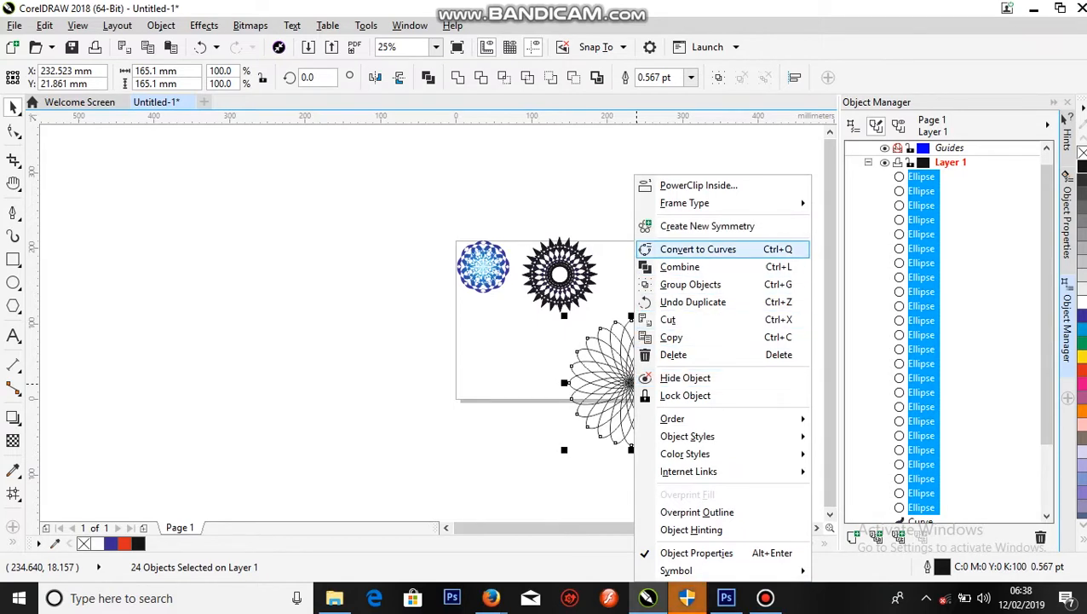
left_click(697, 249)
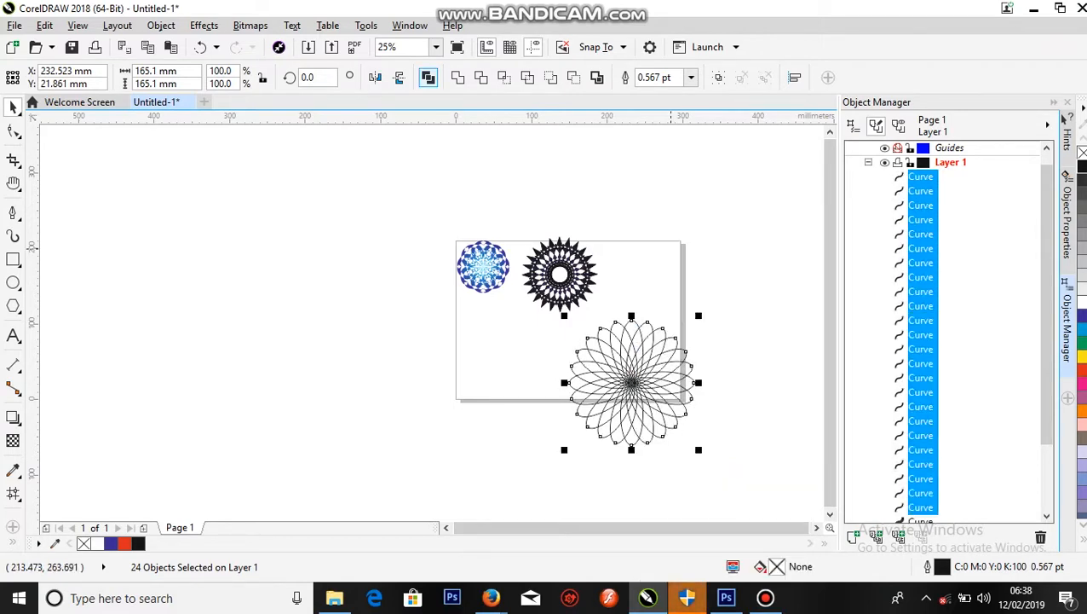
key("ctrl+l")
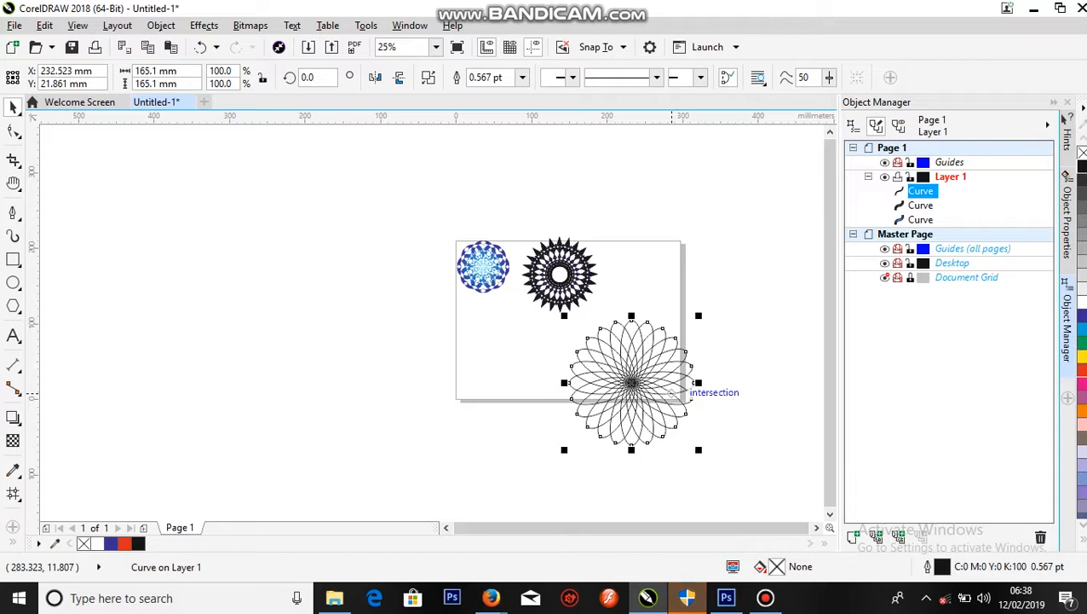
Fill the combined flower red and change it to an elliptical red-to-white fountain fill with the midpoint at 33%
left_click(1083, 370)
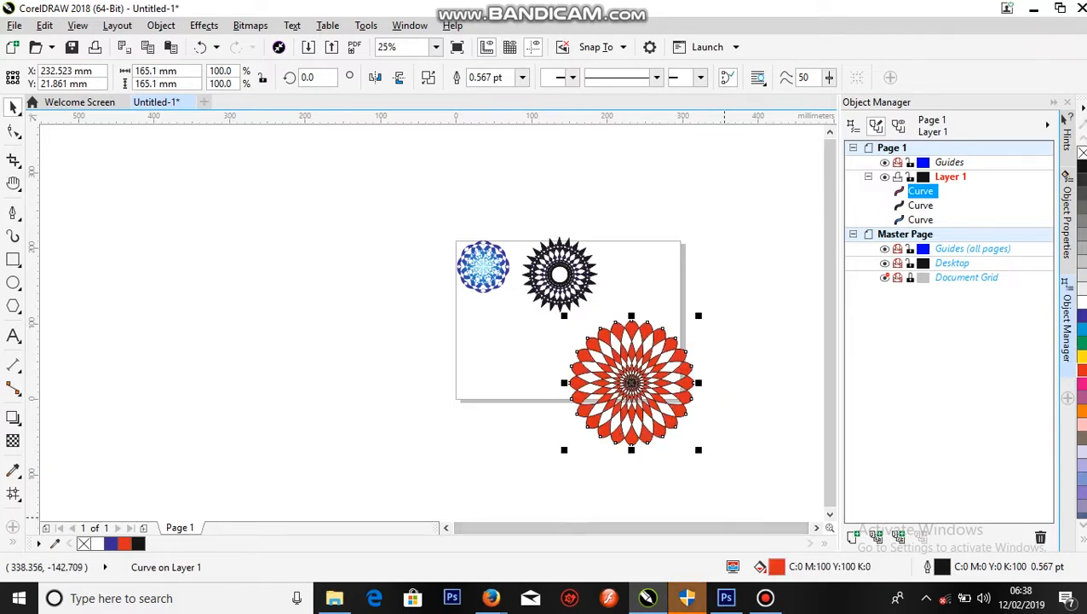
double_click(776, 567)
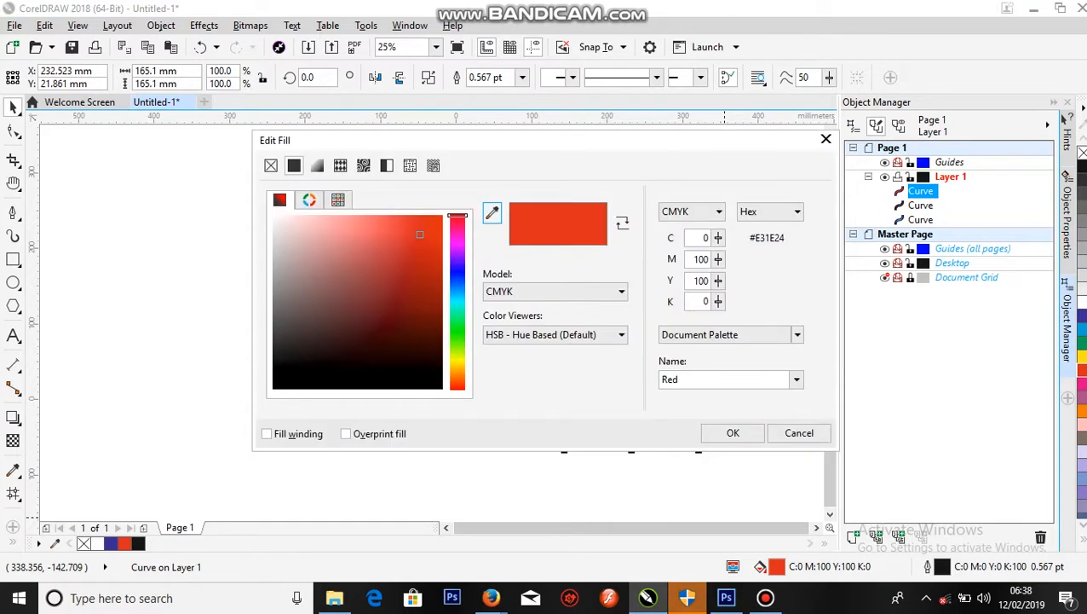
left_click(316, 165)
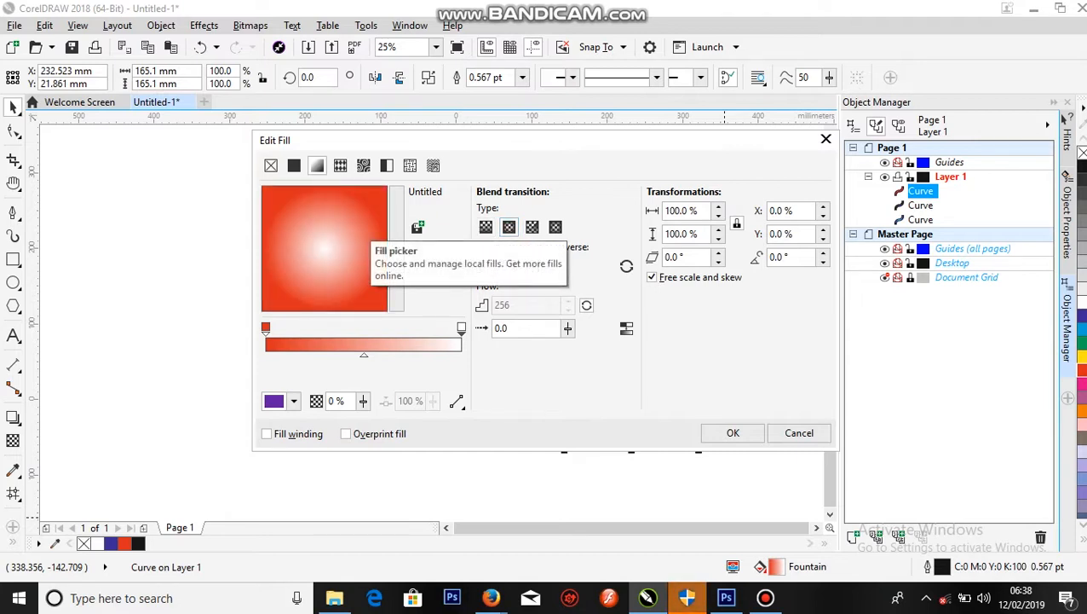
mouse_move(364, 354)
left_mouse_down()
mouse_move(381, 355)
mouse_move(339, 355)
left_mouse_up()
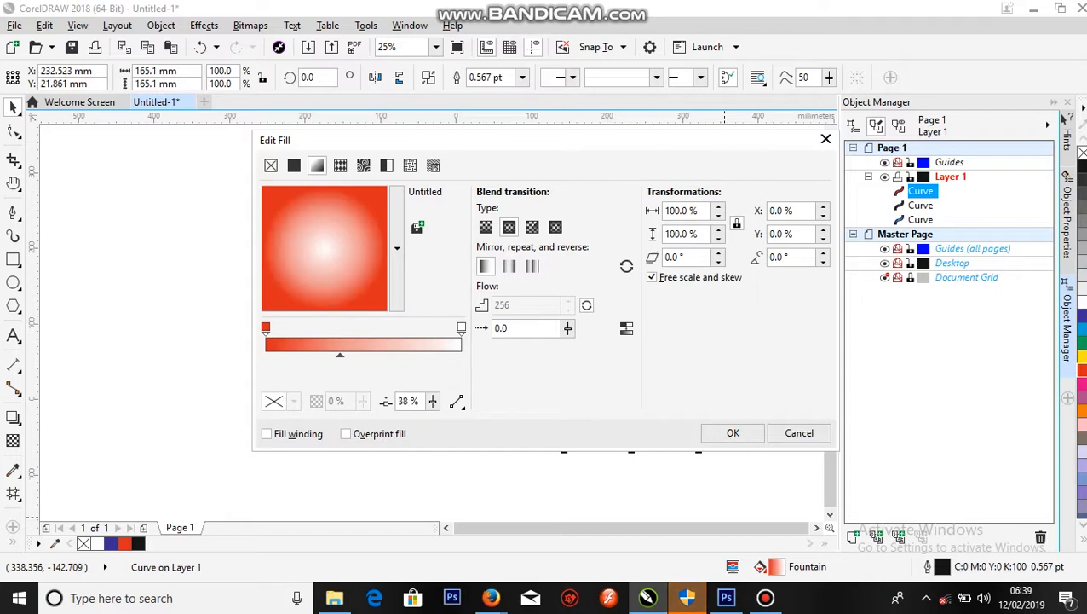
left_click(340, 358)
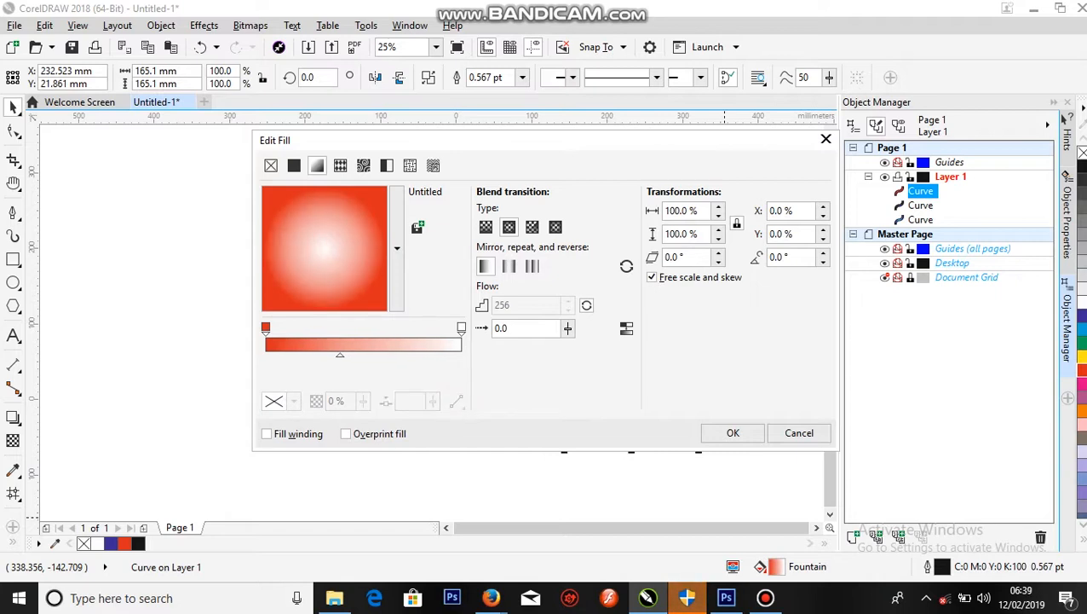
left_click_drag(340, 355, 330, 355)
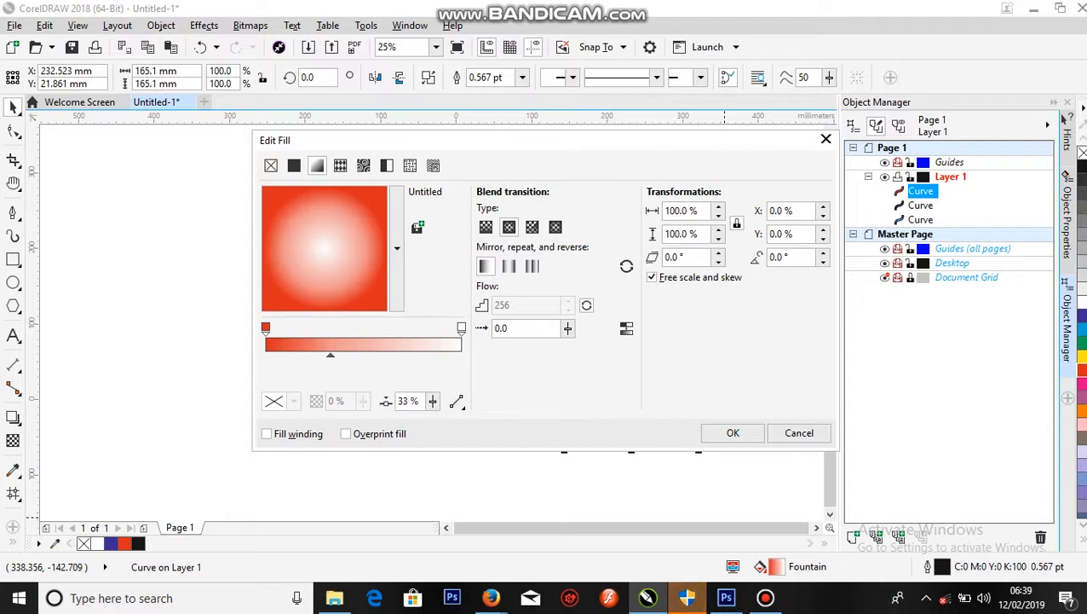
Set the fountain fill's white end stop to pink and apply the fill to the flower
left_click(461, 328)
left_click(294, 401)
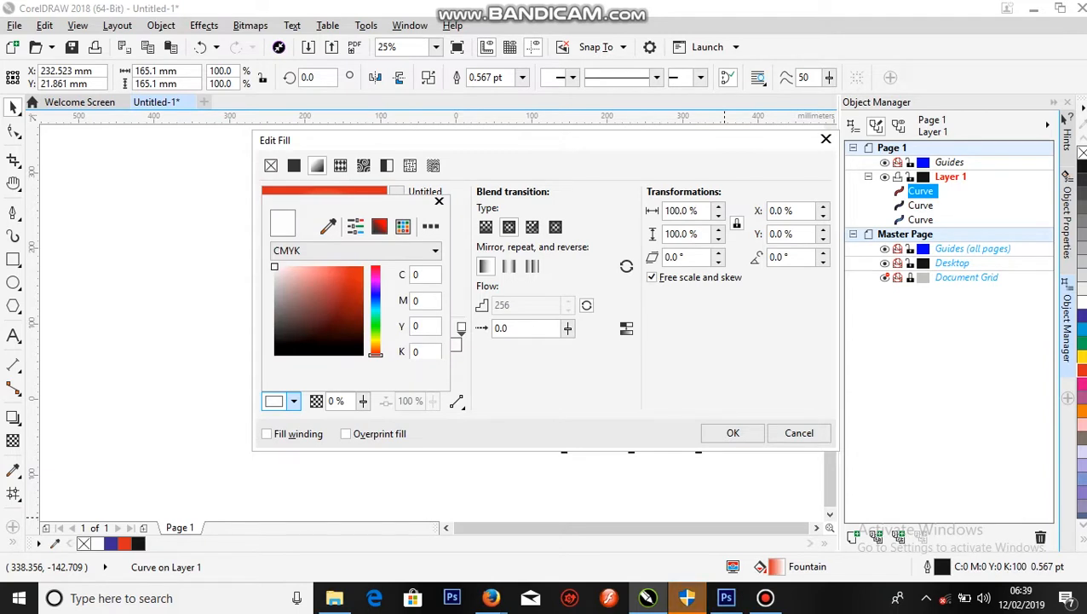
left_click(345, 289)
left_click_drag(376, 354, 376, 275)
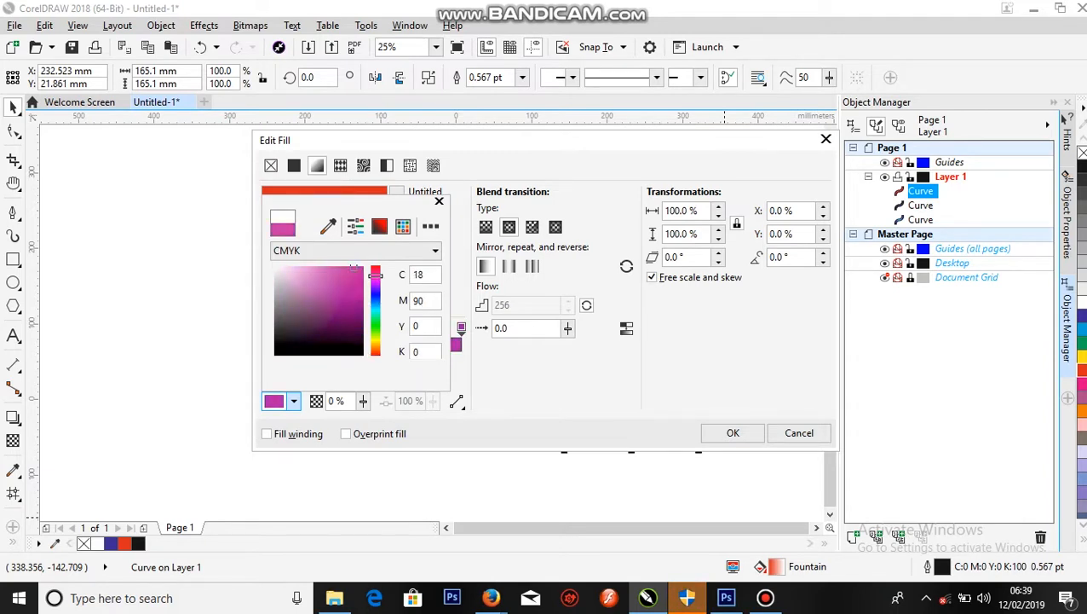
left_click(733, 433)
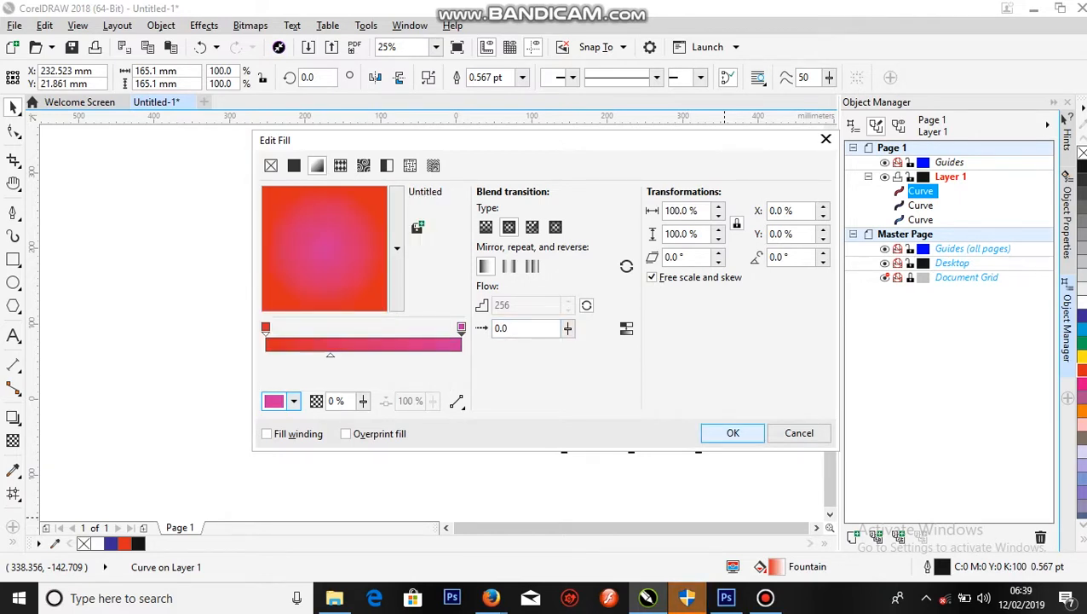
left_click(733, 433)
left_click(712, 450)
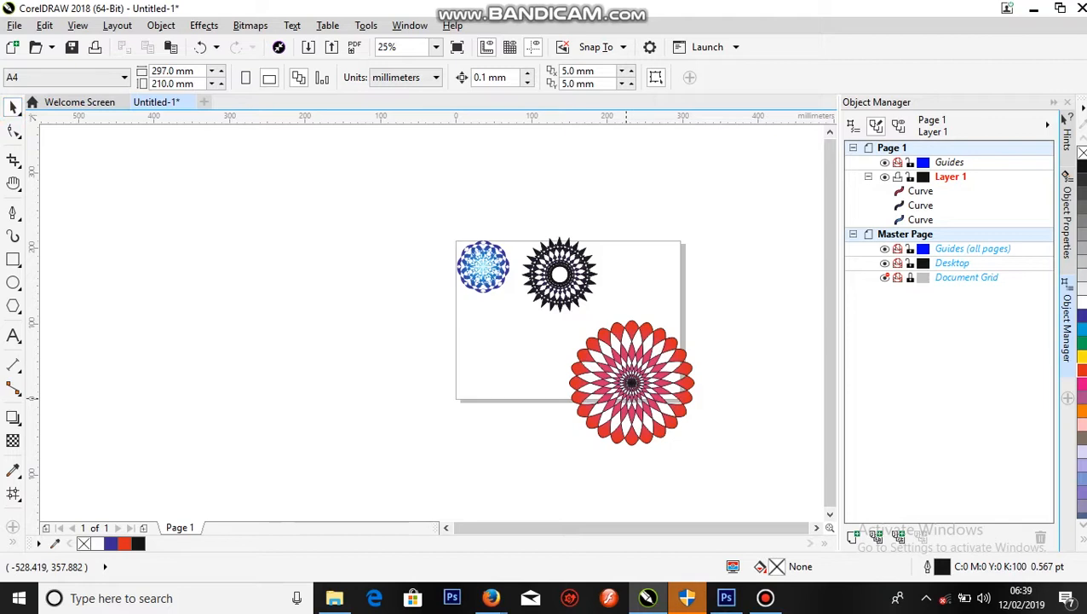
Scale the red flower proportionally to about 117 mm and move it beside the star ornament along the page's upper edge
left_click(694, 324)
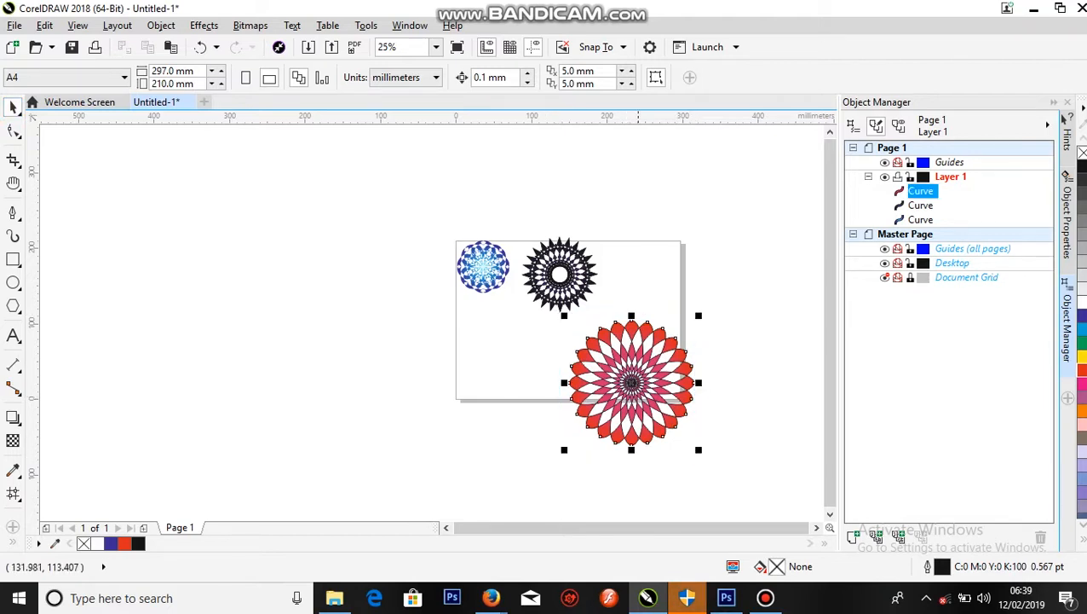
left_click_drag(698, 316, 686, 332)
left_click_drag(637, 384, 655, 281)
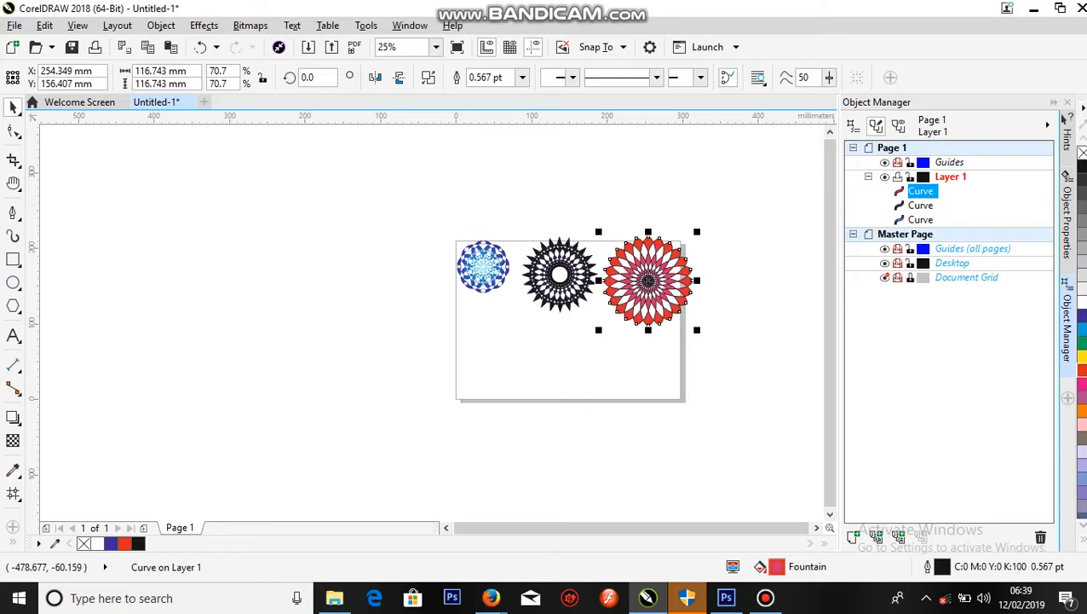
Draw a regular eight-sided polygon about 274 mm wide, overlapping the page's lower left corner
left_click(14, 306)
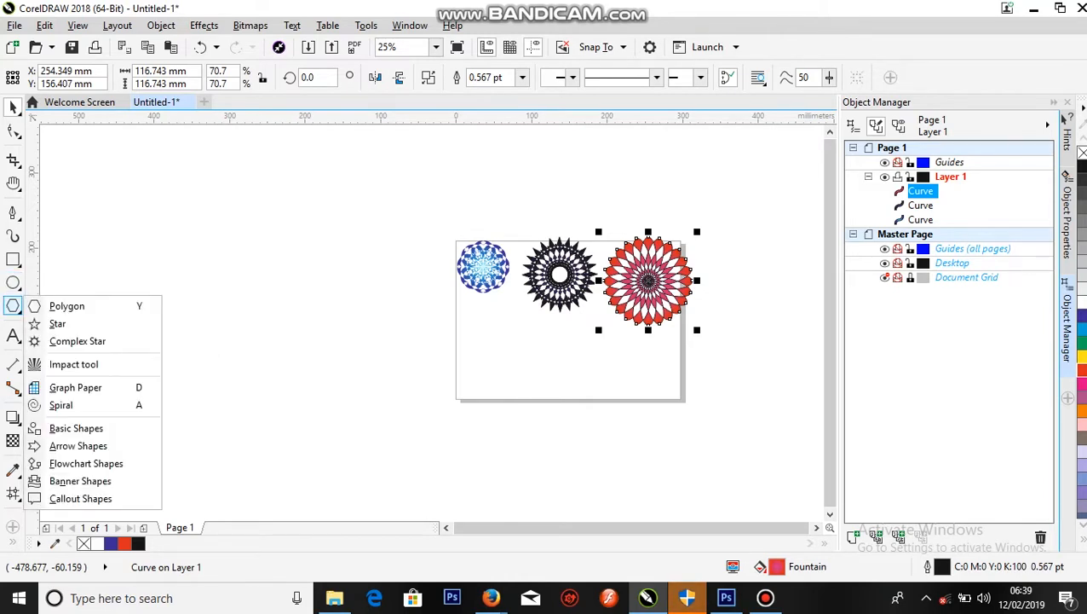
left_click(67, 306)
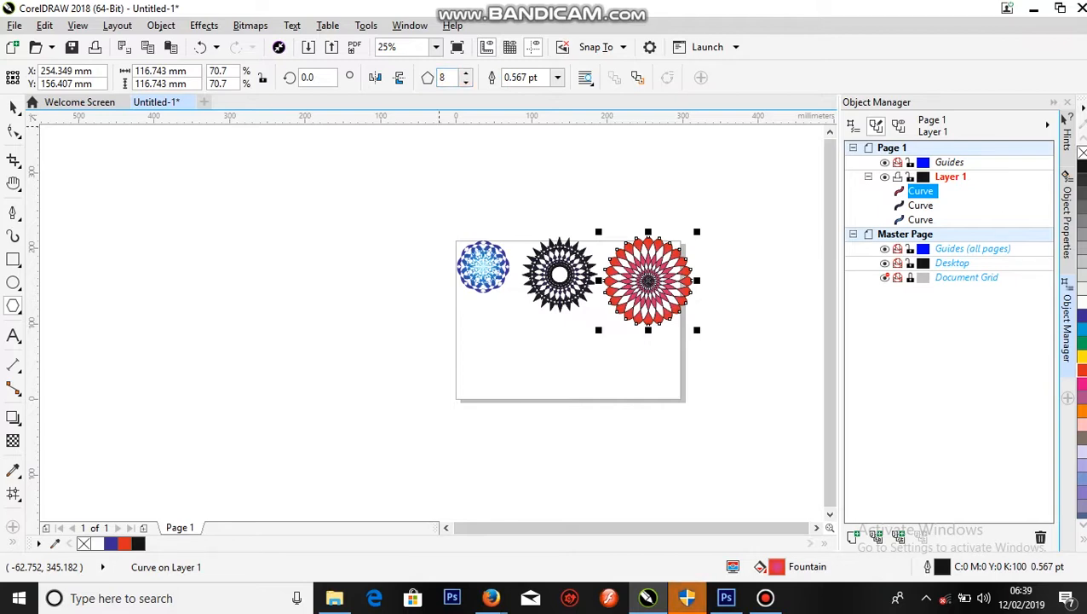
left_click_drag(334, 330, 475, 460)
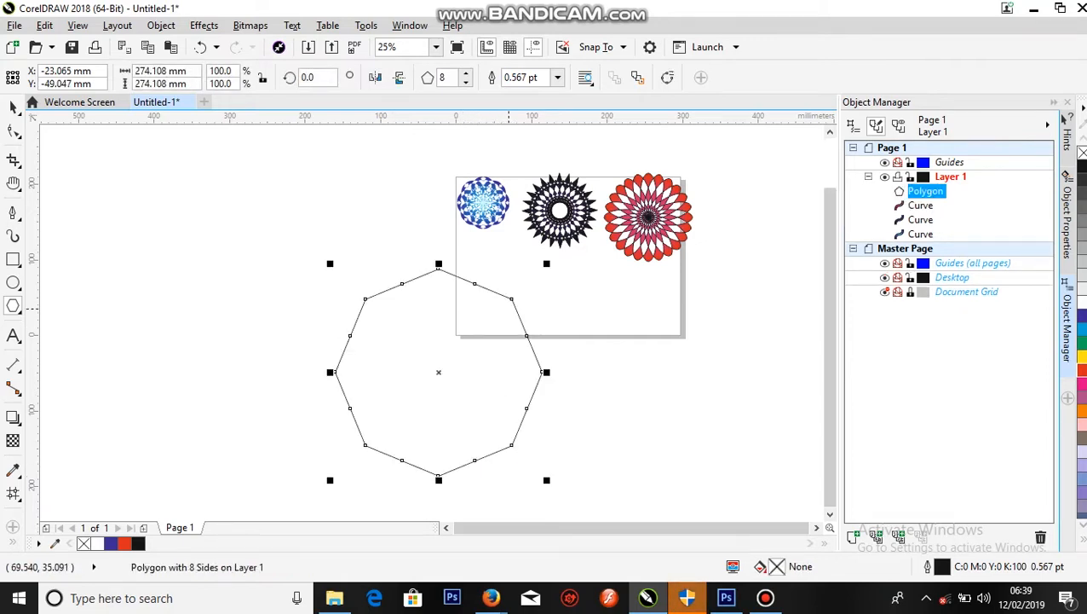
Set the octagon's outline width to 4.0 pt
left_click(558, 78)
left_click(531, 130)
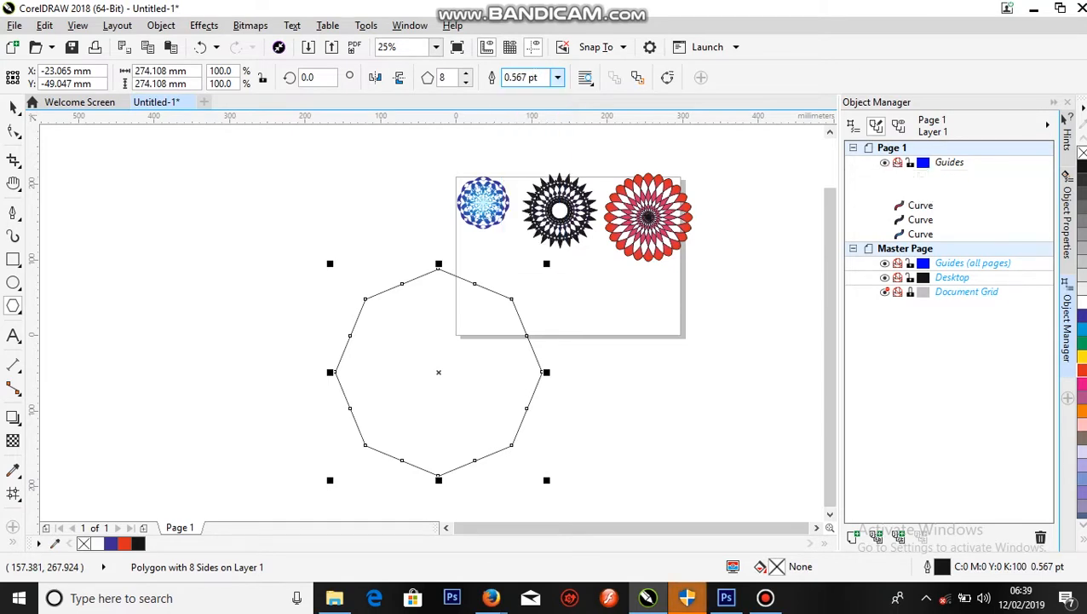
left_click(557, 77)
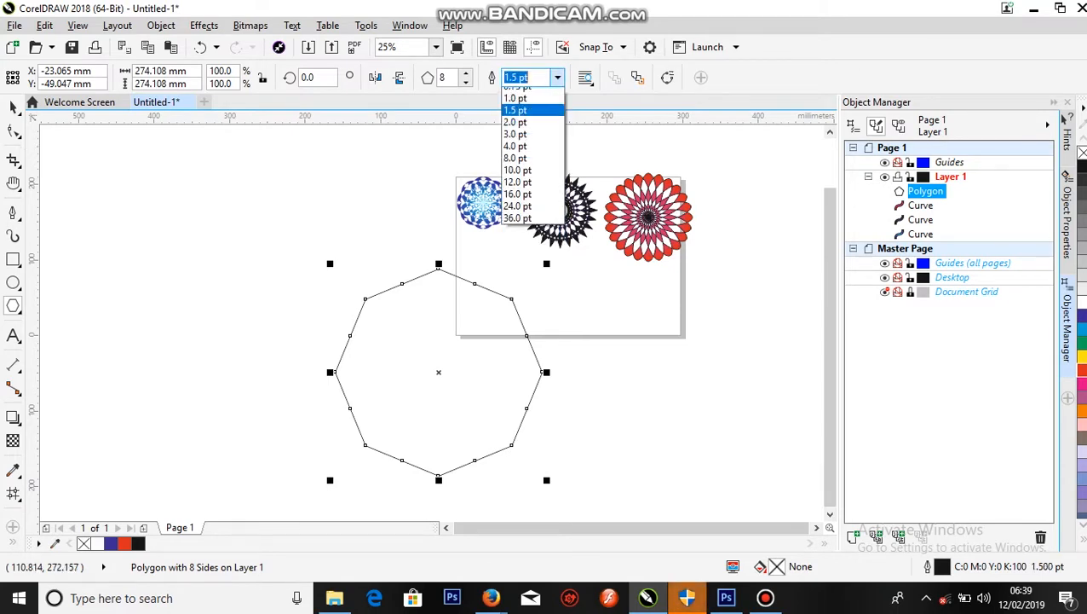
left_click(532, 225)
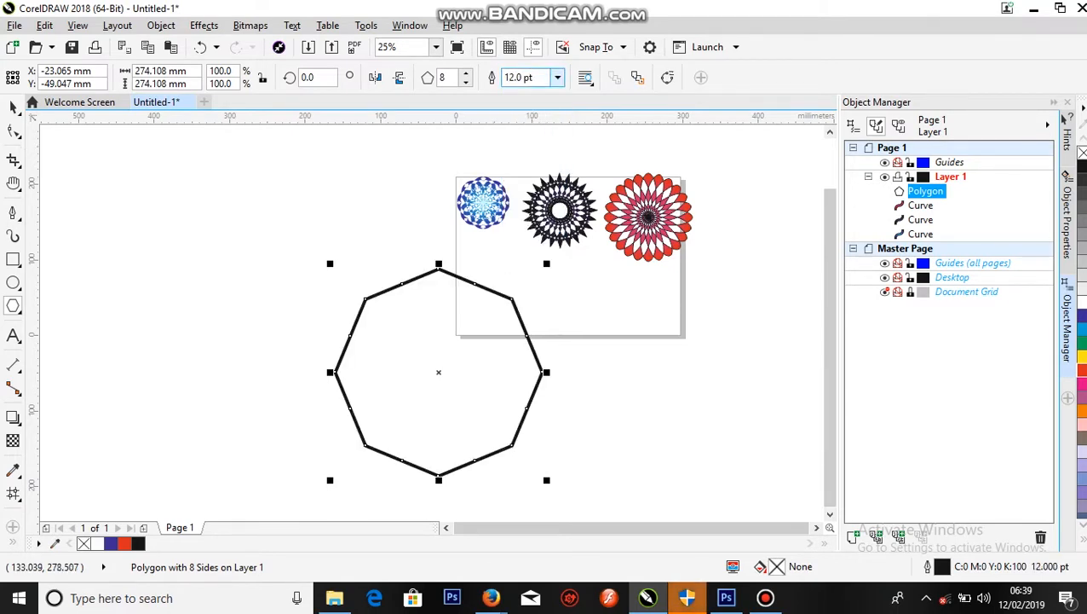
left_click(557, 78)
left_click(532, 178)
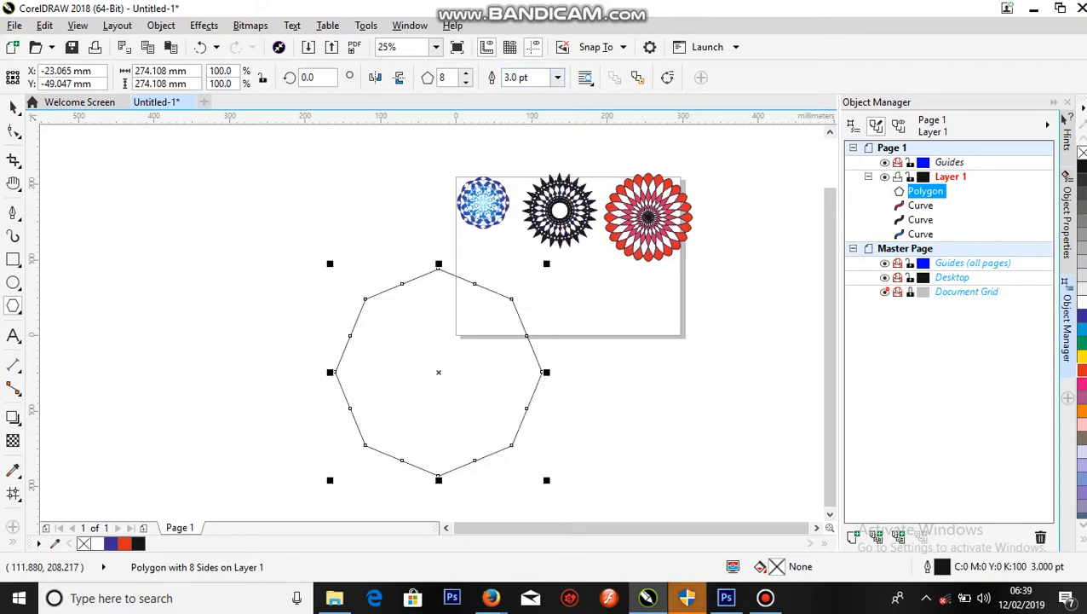
left_click(557, 78)
left_click(527, 191)
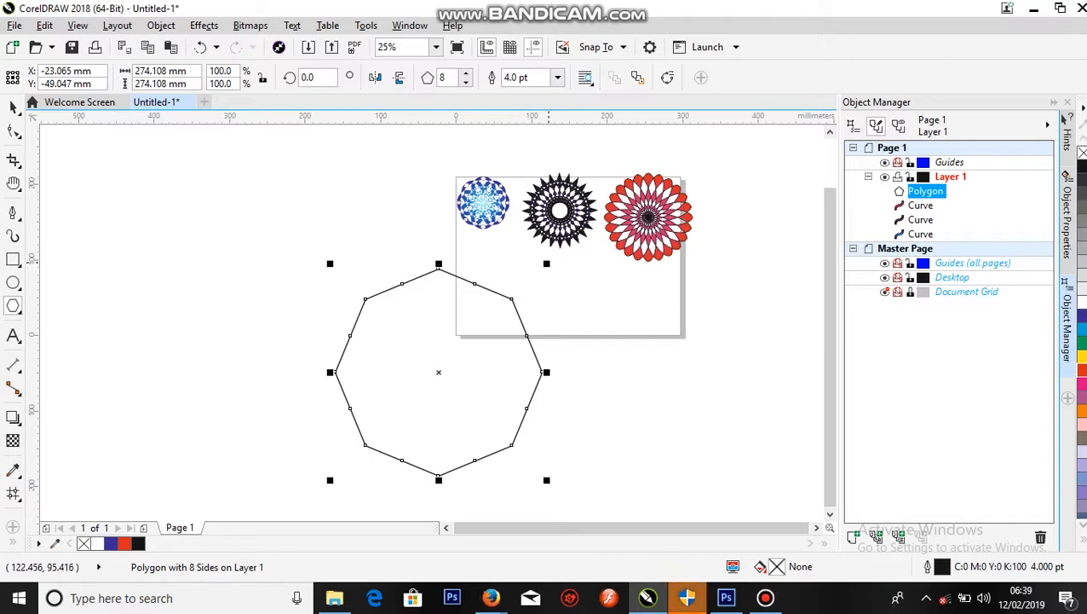
Duplicate the octagon concentrically at 96.9% scale and repeat the duplication inward until the innermost copy is about 91 mm wide
left_click_drag(546, 264, 543, 267)
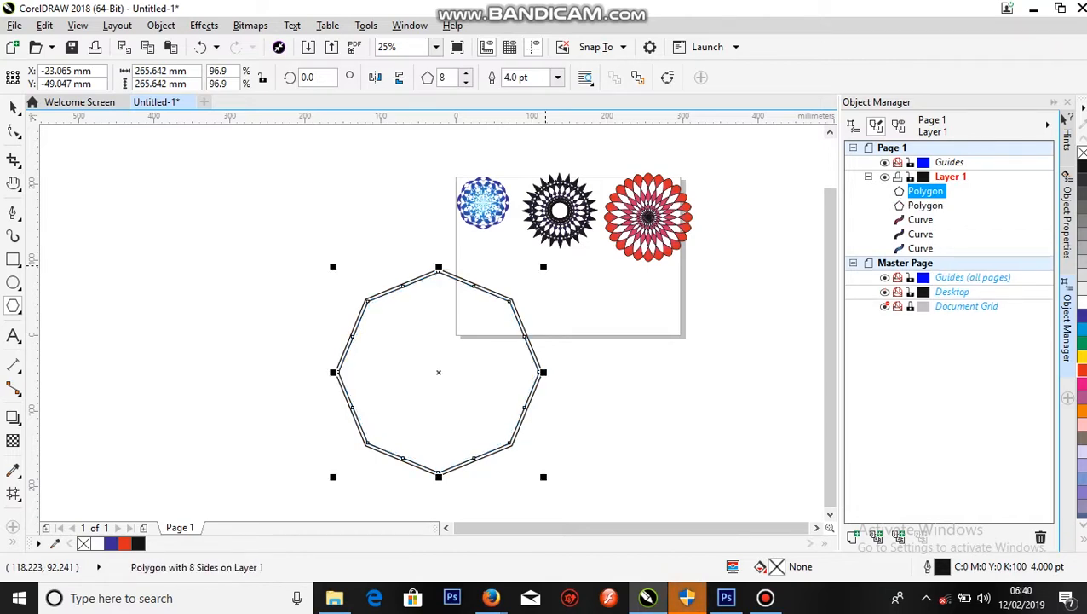
key("ctrl+r")
key("ctrl+r")
key("ctrl+r")
key("ctrl+r")
key("ctrl+r")
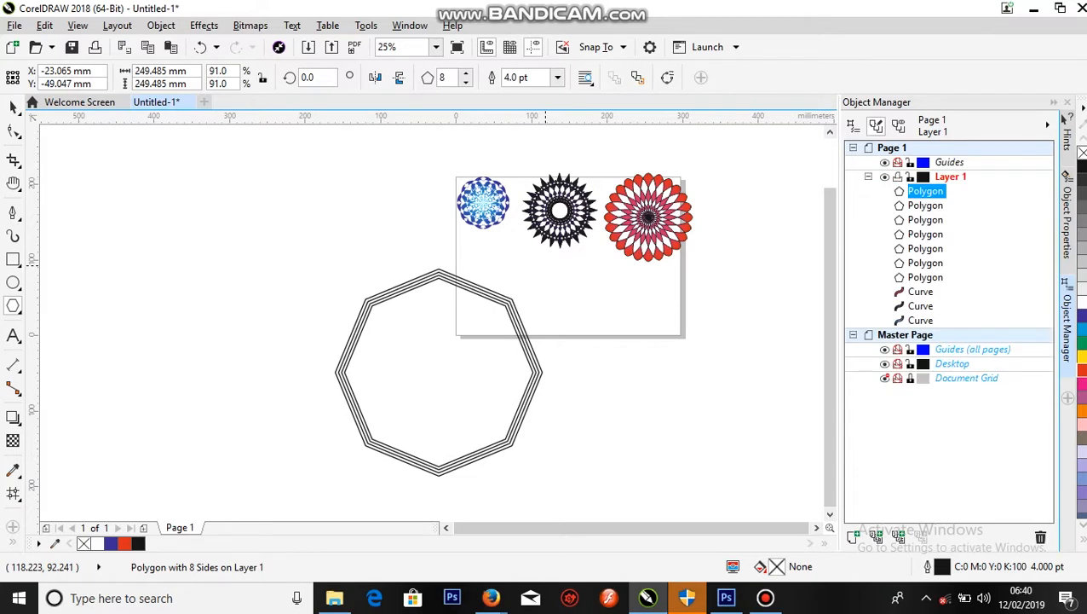
key("ctrl+r")
key("ctrl+r")
key("ctrl+r")
key("ctrl+r")
key("ctrl+r")
key("ctrl+r")
key("ctrl+r")
key("ctrl+r")
key("ctrl+r")
key("ctrl+r")
key("ctrl+r")
key("ctrl+r")
key("ctrl+r")
key("ctrl+r")
key("ctrl+r")
key("ctrl+r")
key("ctrl+r")
key("ctrl+r")
key("ctrl+r")
key("ctrl+r")
key("ctrl+r")
key("ctrl+r")
key("ctrl+r")
key("ctrl+r")
key("ctrl+r")
key("ctrl+r")
key("ctrl+r")
key("ctrl+r")
key("ctrl+r")
key("ctrl+r")
key("ctrl+r")
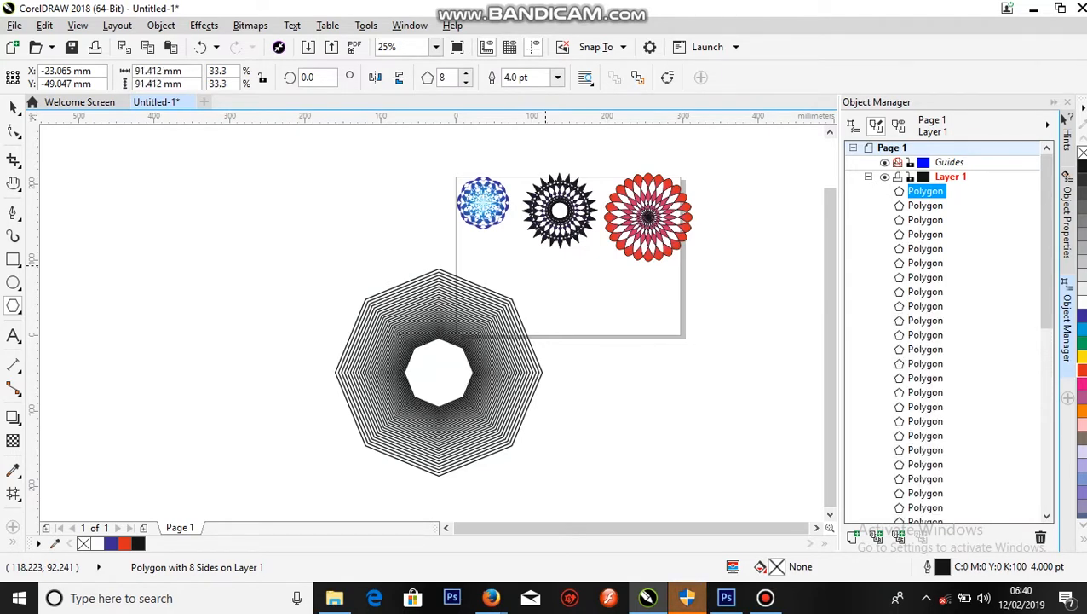
Repeat the concentric scaled duplication of the octagon inward until the innermost copy is about 63 mm wide
key("ctrl+r")
key("ctrl+r")
key("ctrl+r")
key("ctrl+r")
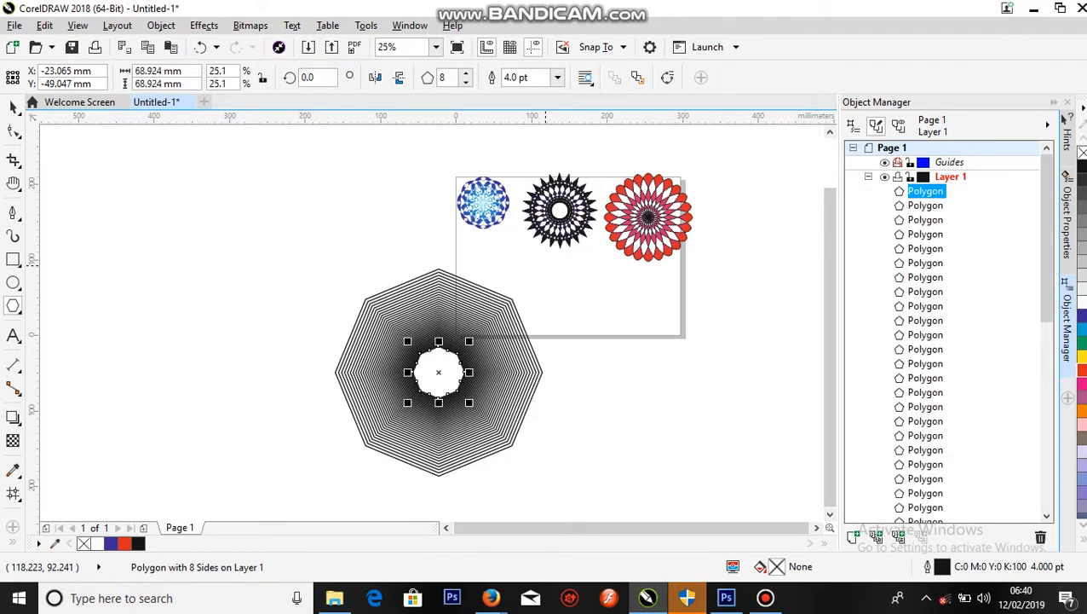
key("ctrl+r")
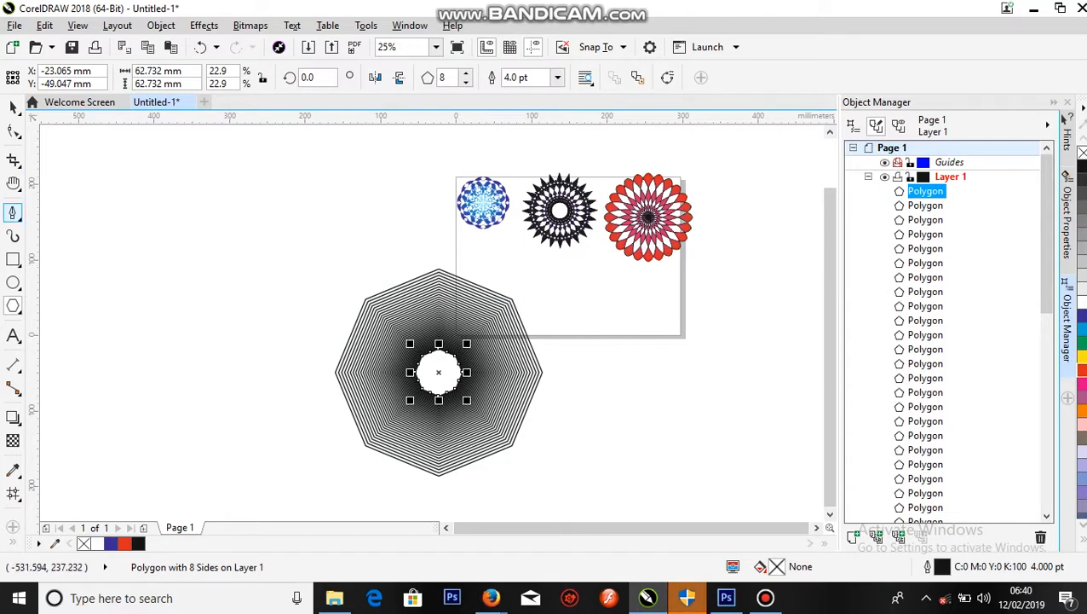
Draw four 2-point lines through the octagons' centre, one vertical, one horizontal and two diagonal, extending past the outermost octagon's corners
left_click(13, 212)
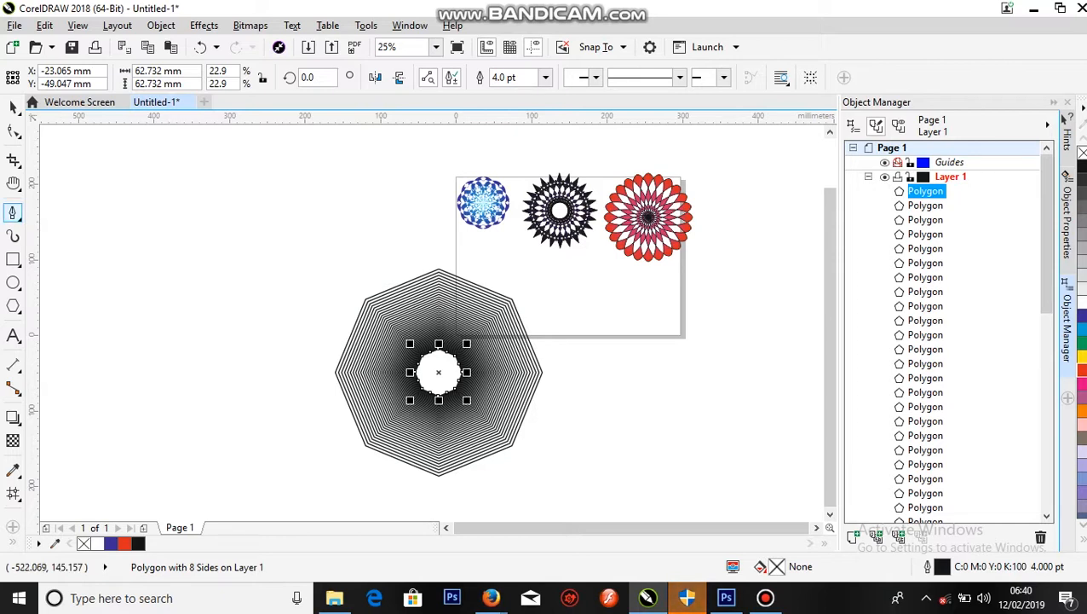
left_click(19, 219)
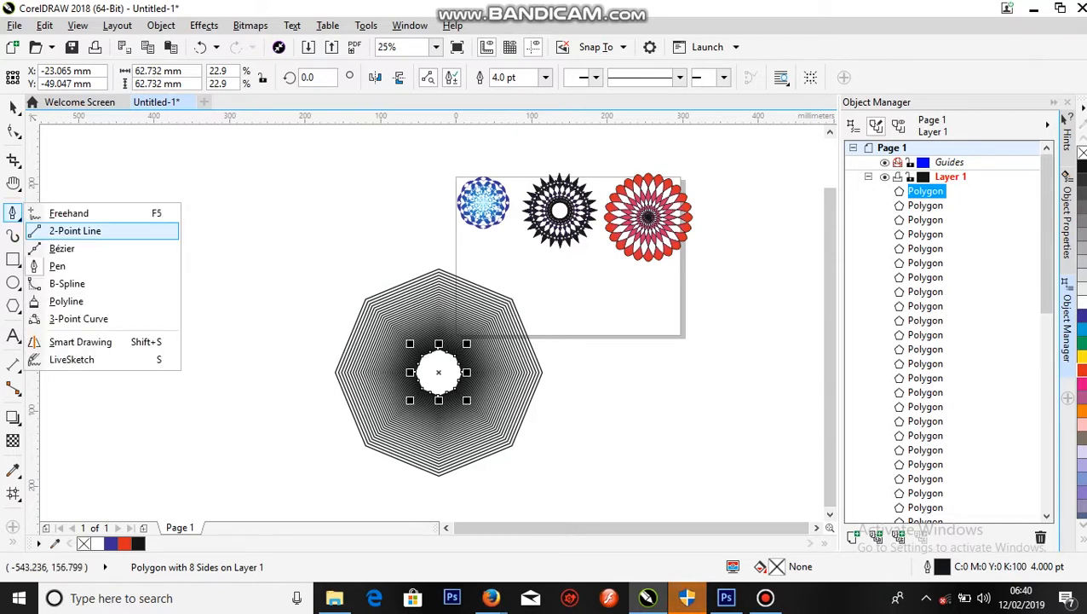
left_click(75, 231)
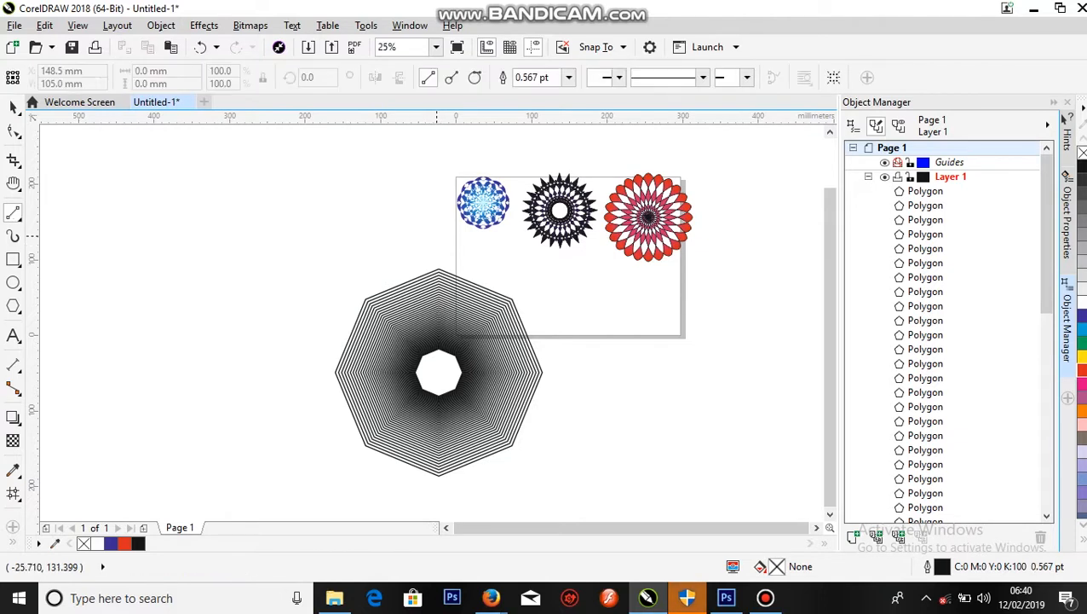
left_click_drag(439, 241, 437, 499)
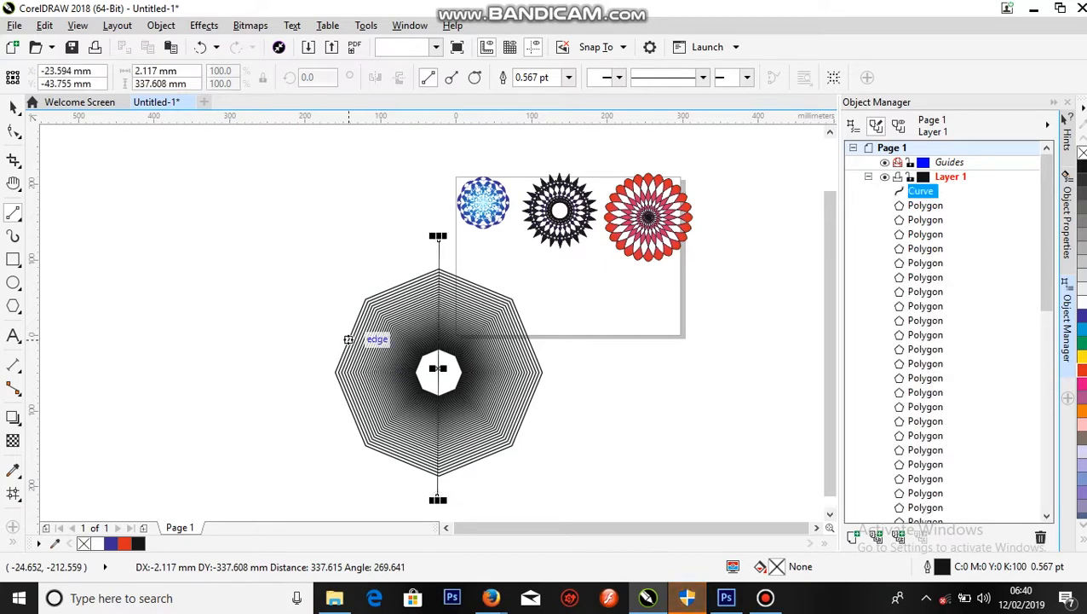
left_click_drag(308, 371, 577, 372)
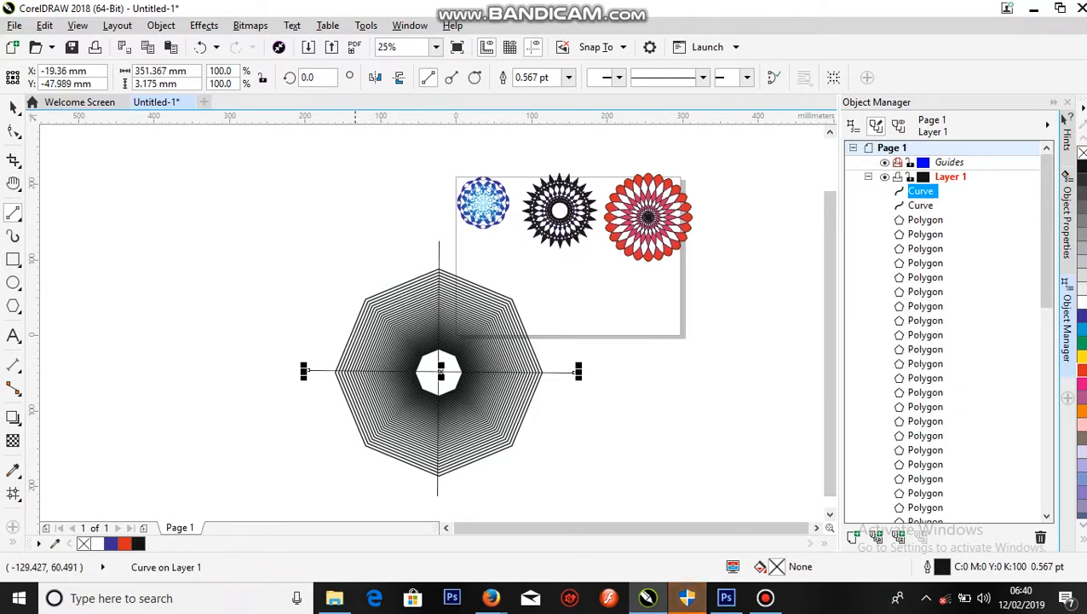
left_click_drag(347, 280, 537, 467)
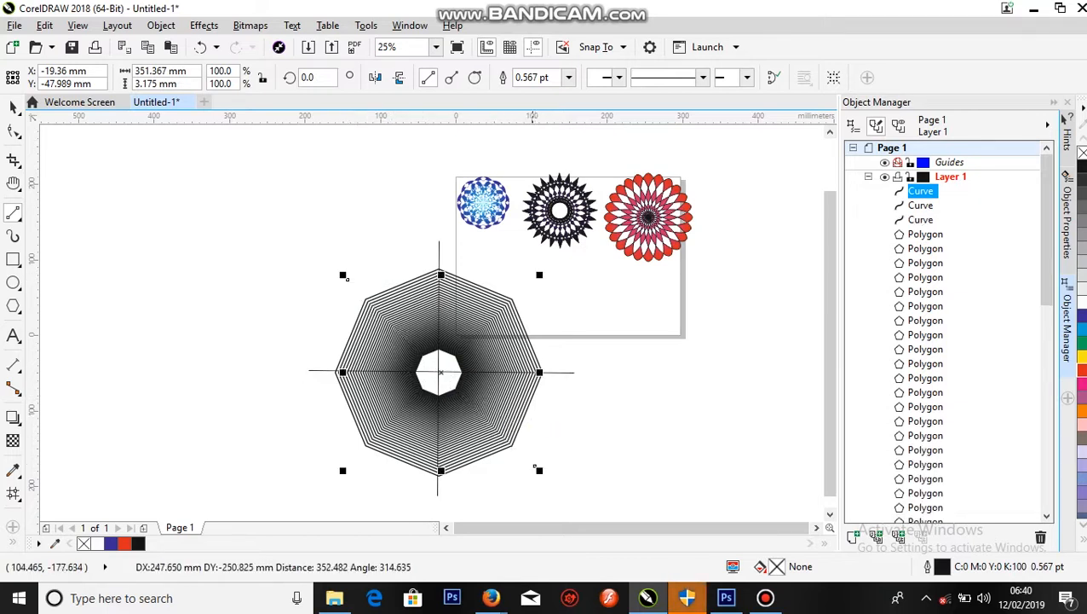
left_click_drag(532, 290, 339, 468)
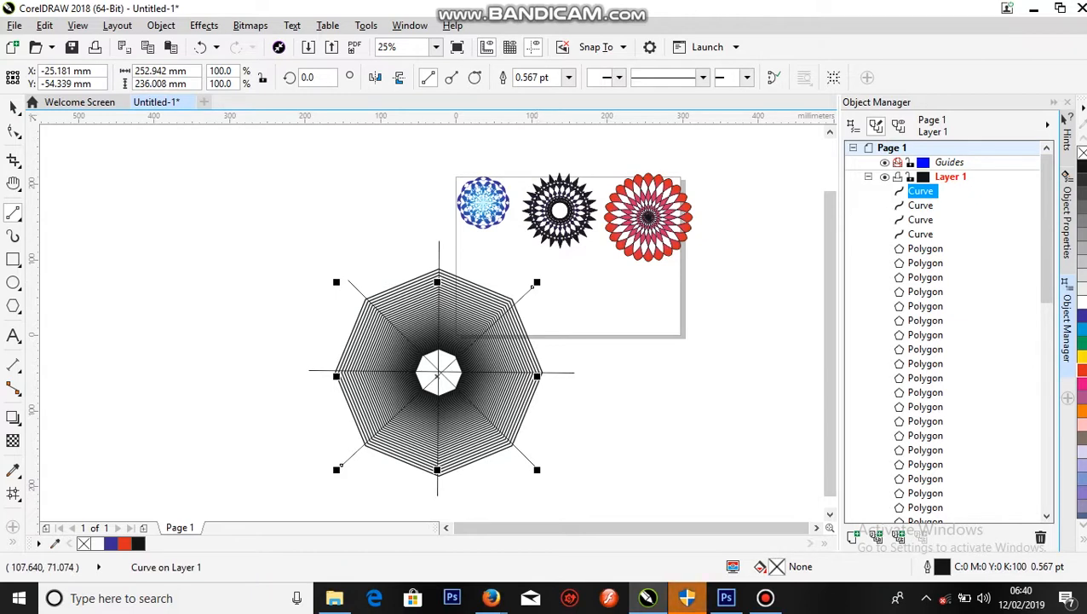
left_click(13, 107)
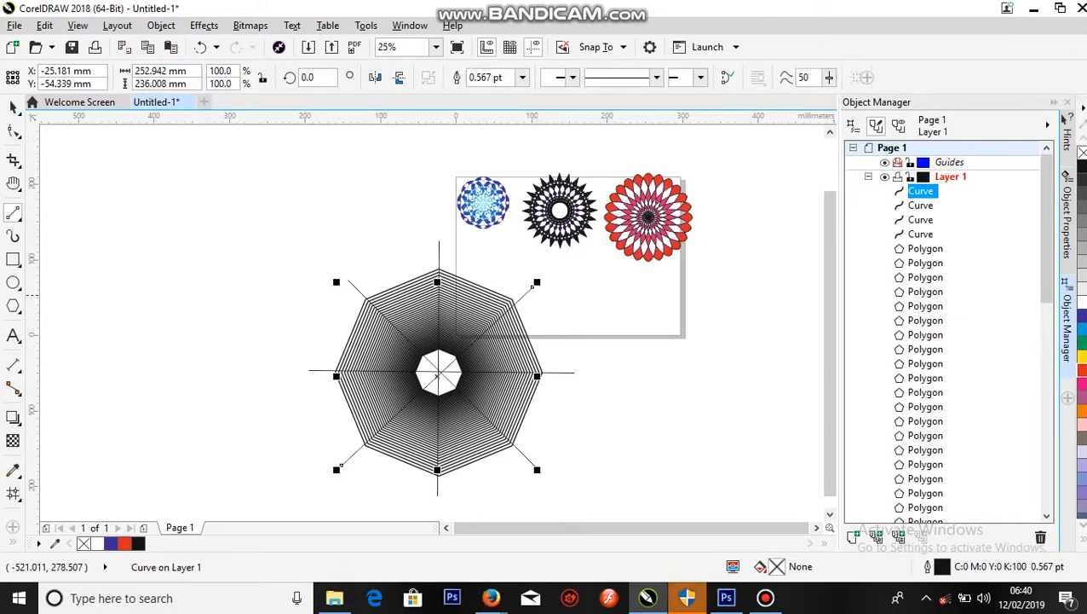
left_click(262, 198)
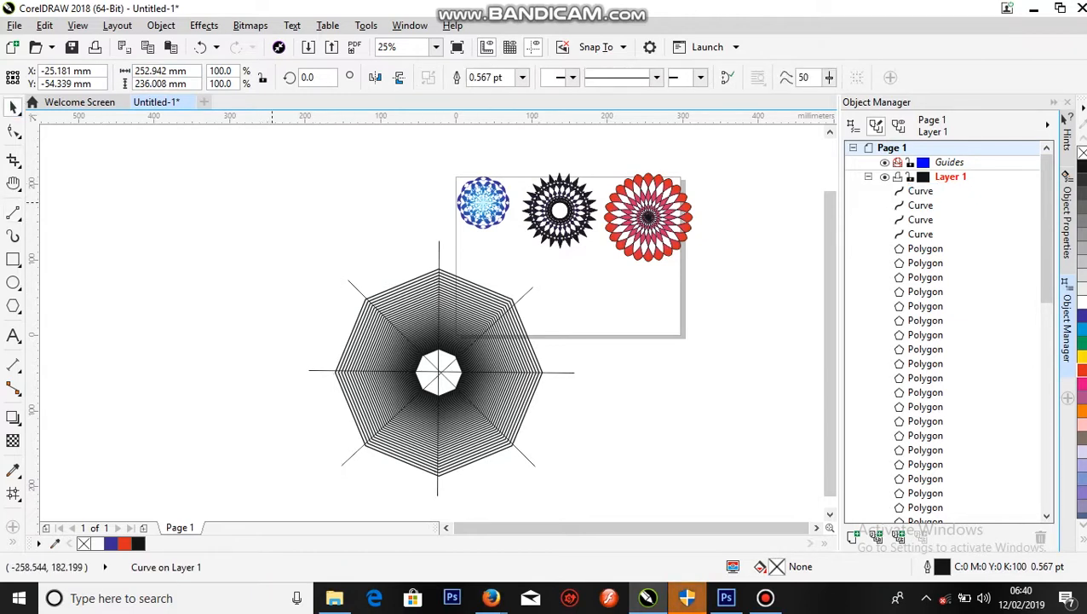
Scale all the octagons and crossing lines together to about 224 mm wide and move them onto the page below the blue and black ornaments
scroll(272, 202, "down", 1)
scroll(272, 202, "down", 1)
left_click_drag(300, 207, 257, 219)
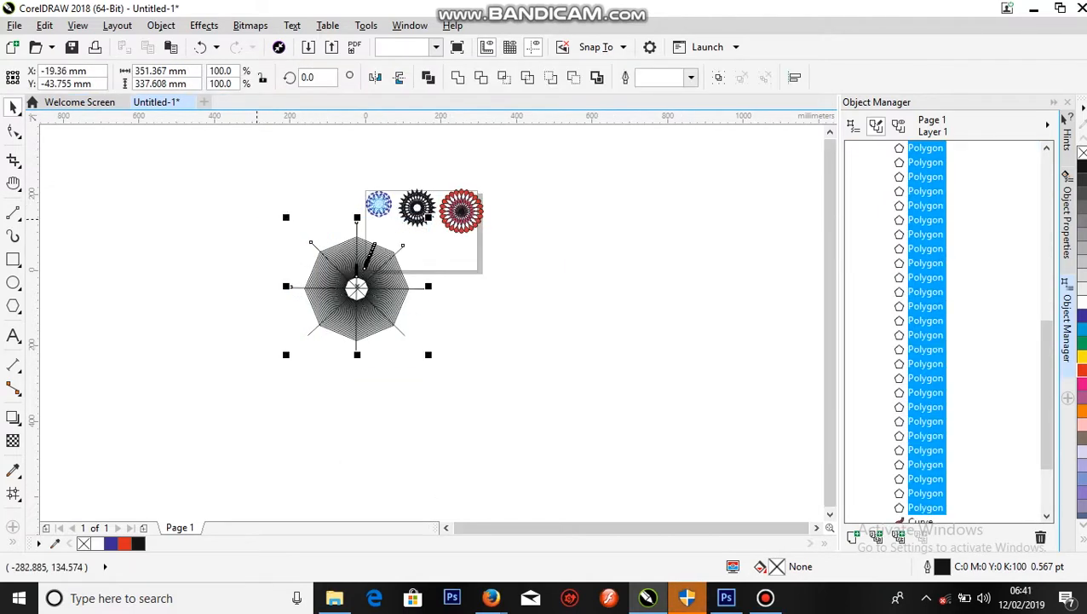
left_click_drag(429, 218, 404, 246)
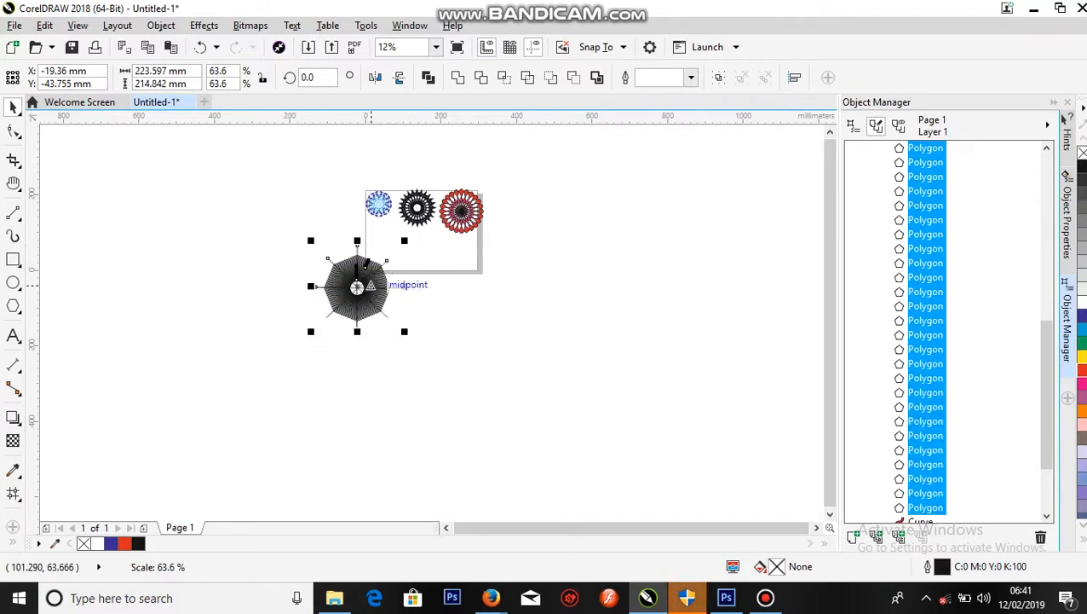
left_click_drag(357, 287, 399, 257)
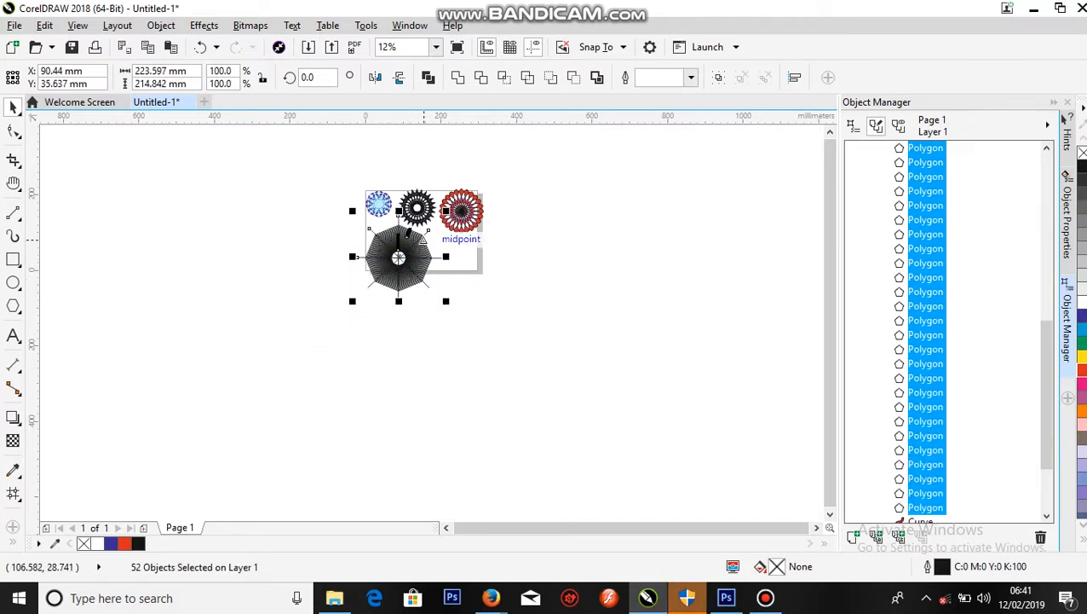
scroll(426, 237, "up", 2)
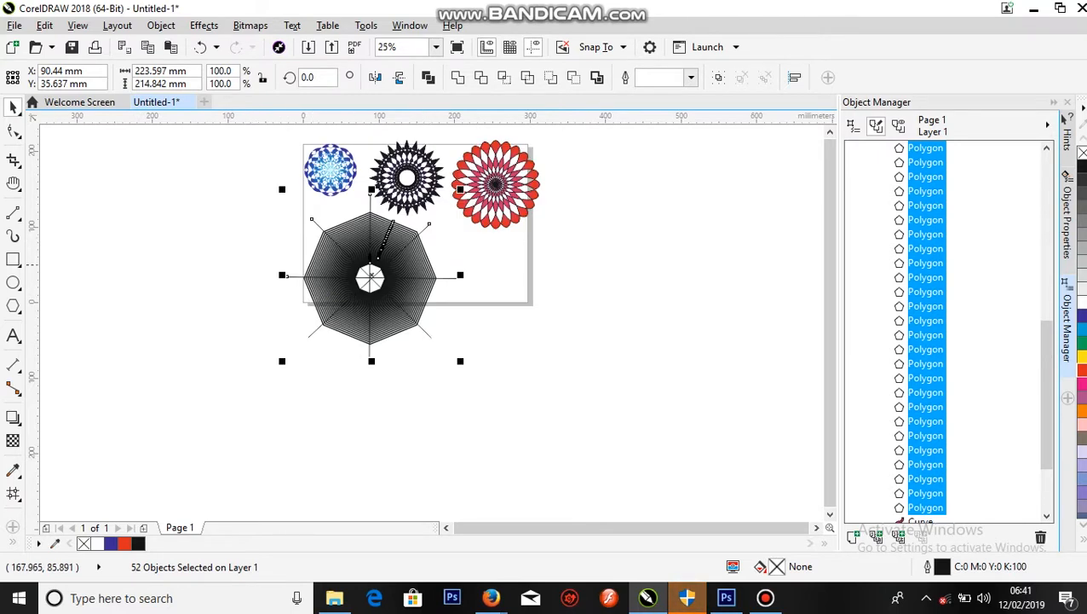
left_click(212, 229)
Set the text size to 36 pt in Arial and start an artistic text object in the empty area below the octagon web
key("F8")
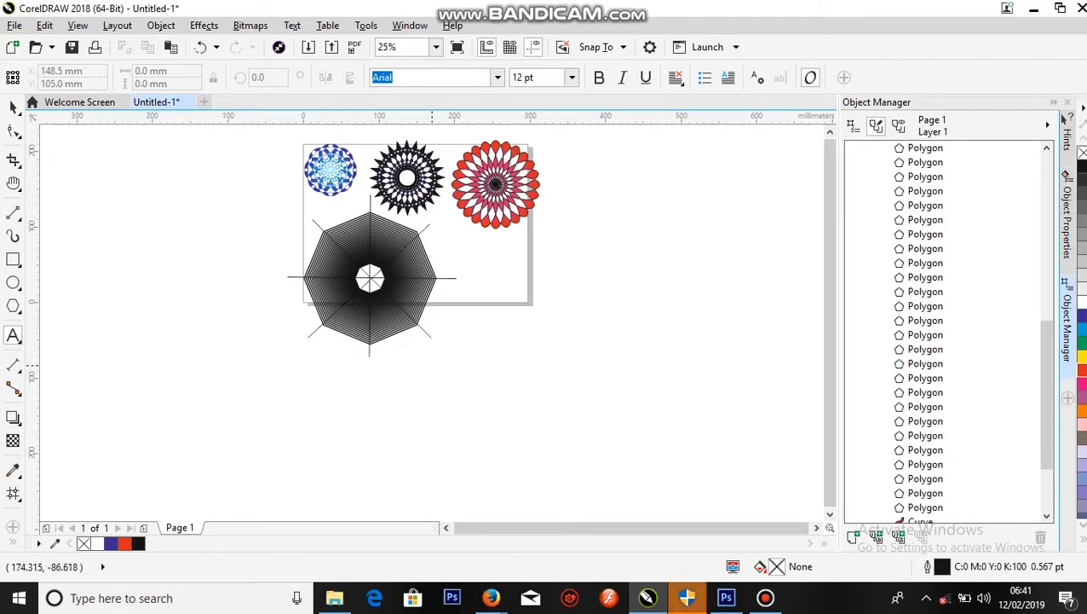
key("ctrl+z")
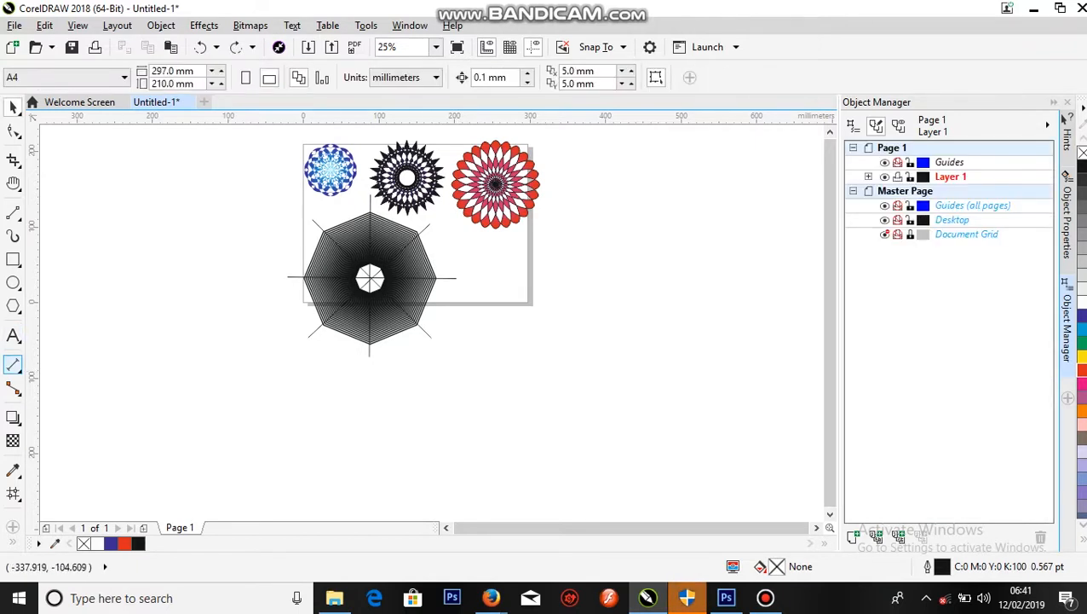
left_click(13, 335)
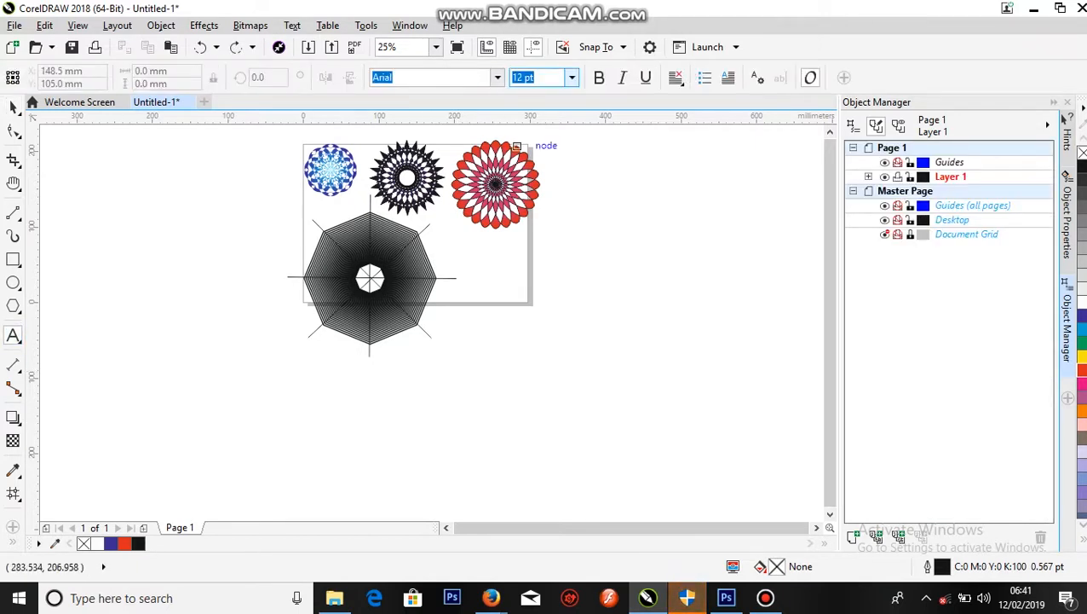
left_click(572, 77)
left_click(533, 304)
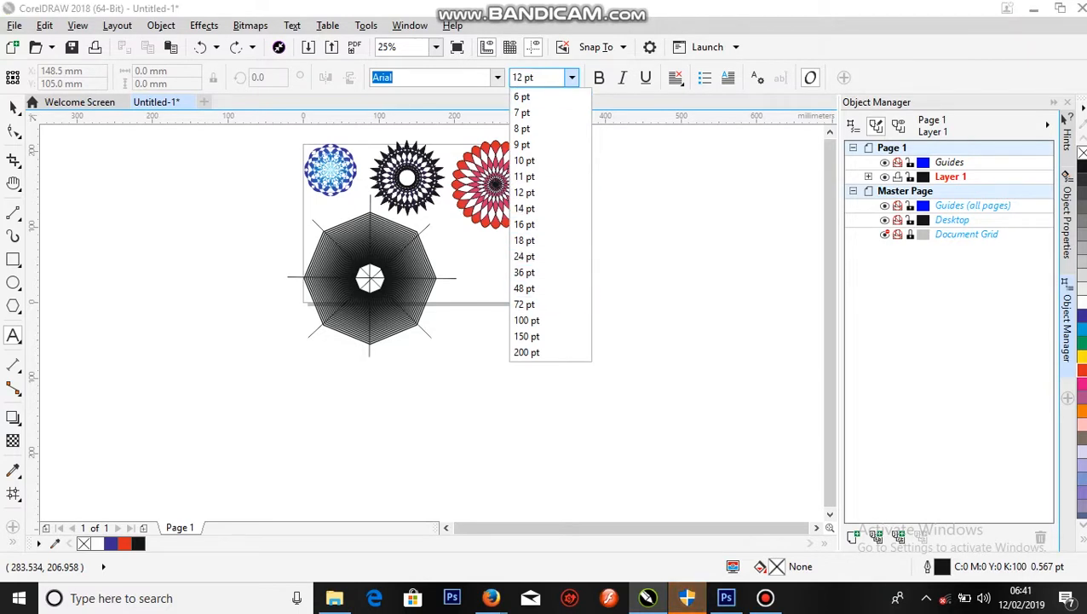
left_click(508, 373)
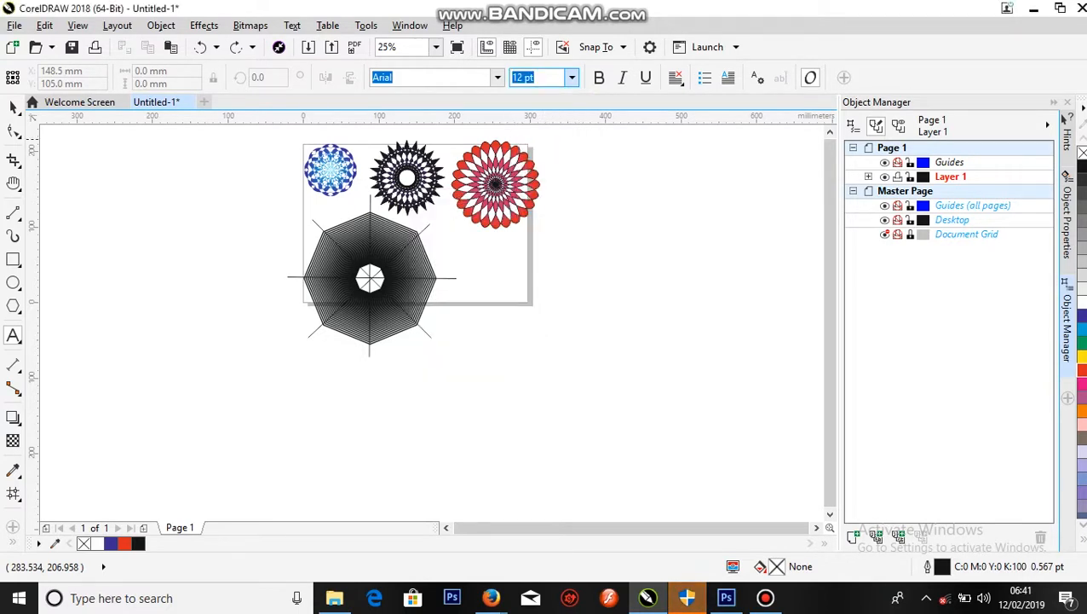
left_click(572, 78)
left_click(532, 273)
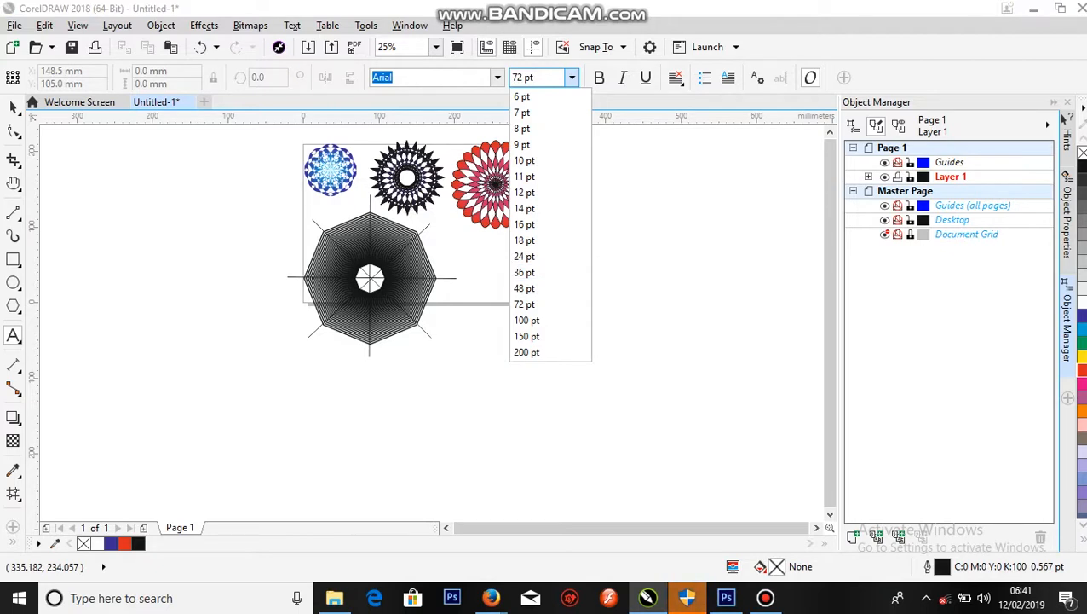
left_click(508, 372)
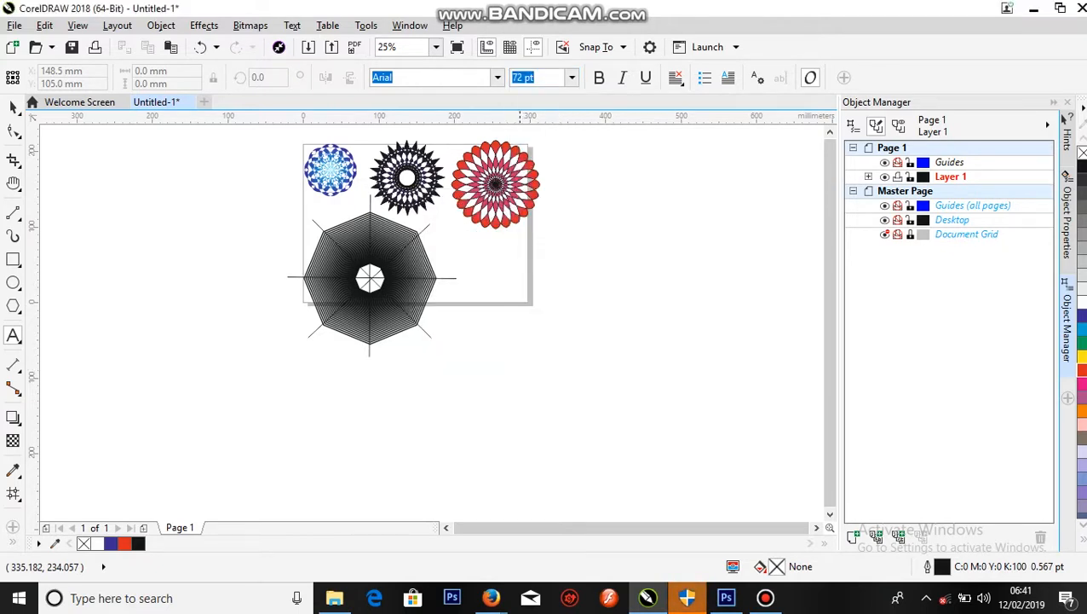
left_click(398, 411)
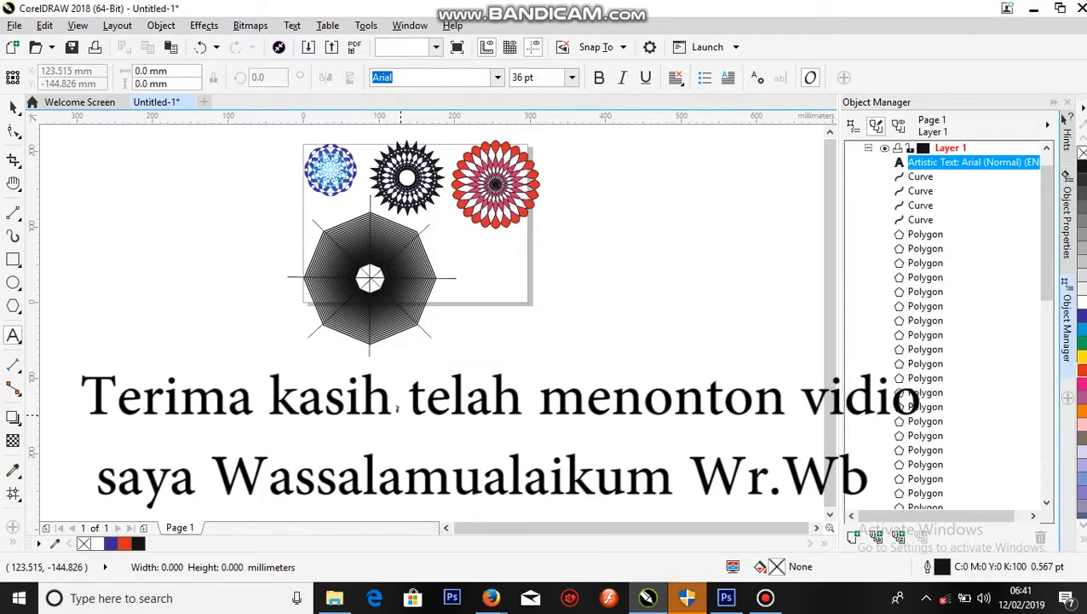